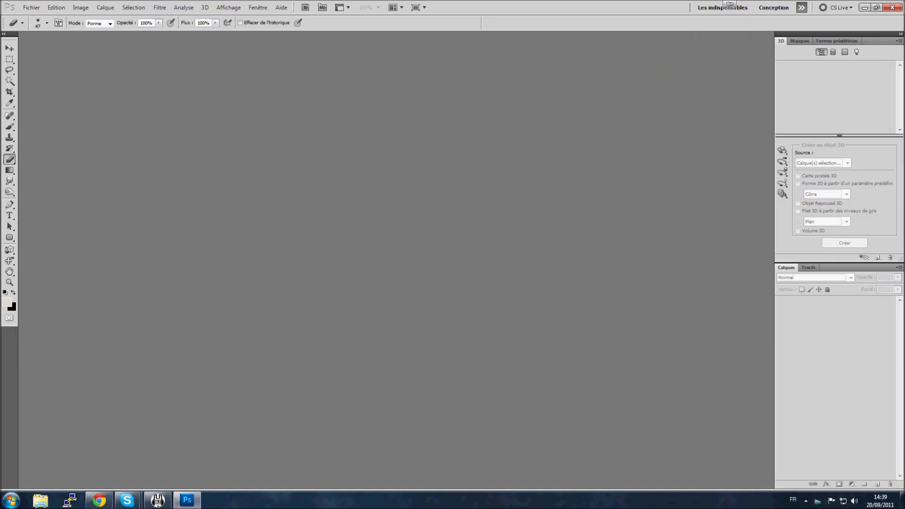
Continue with the trial version and create a 700 × 200 pixel transparent document at 72 pixels/inch.
{"action": "left_click", "coordinate": [31, 8]}
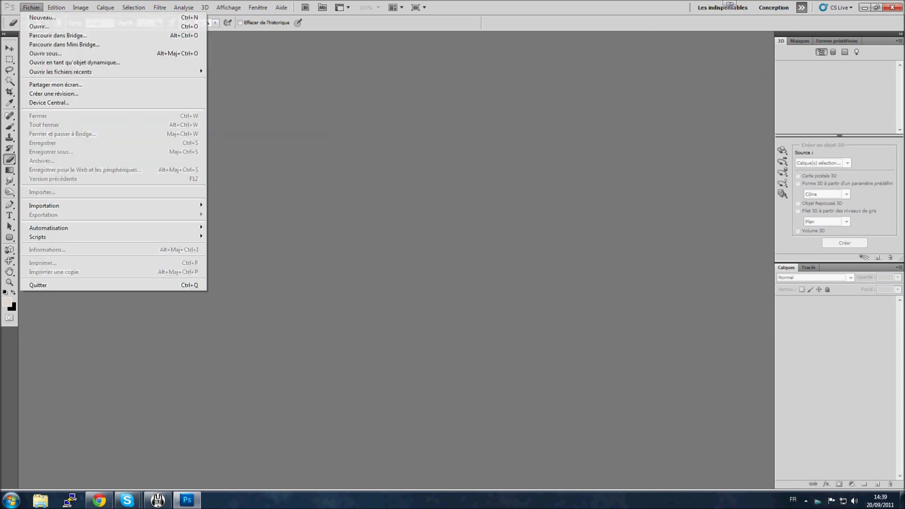
{"action": "left_click", "coordinate": [32, 8]}
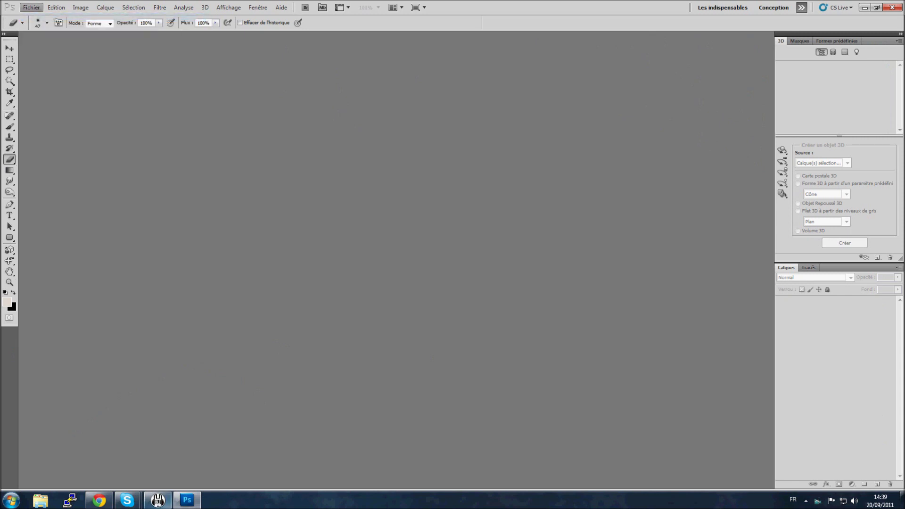
{"action": "mouse_move", "coordinate": [187, 500]}
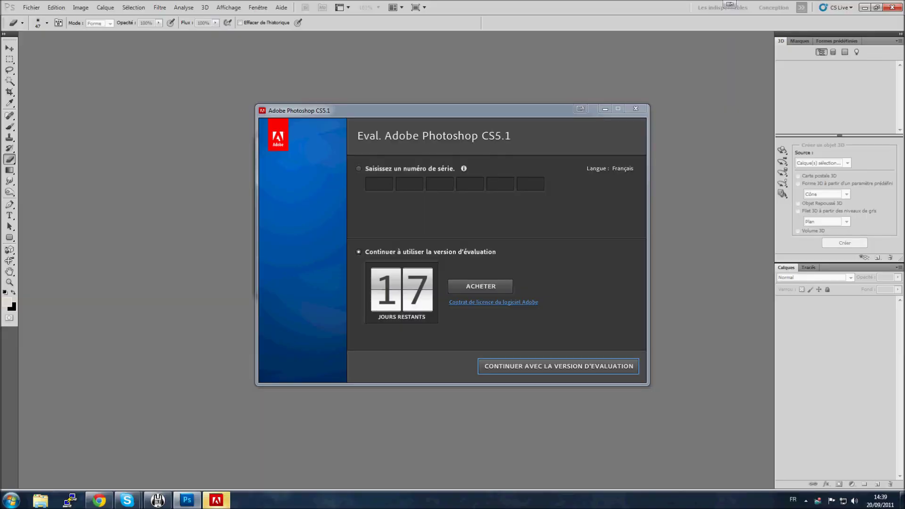
{"action": "left_click", "coordinate": [558, 366]}
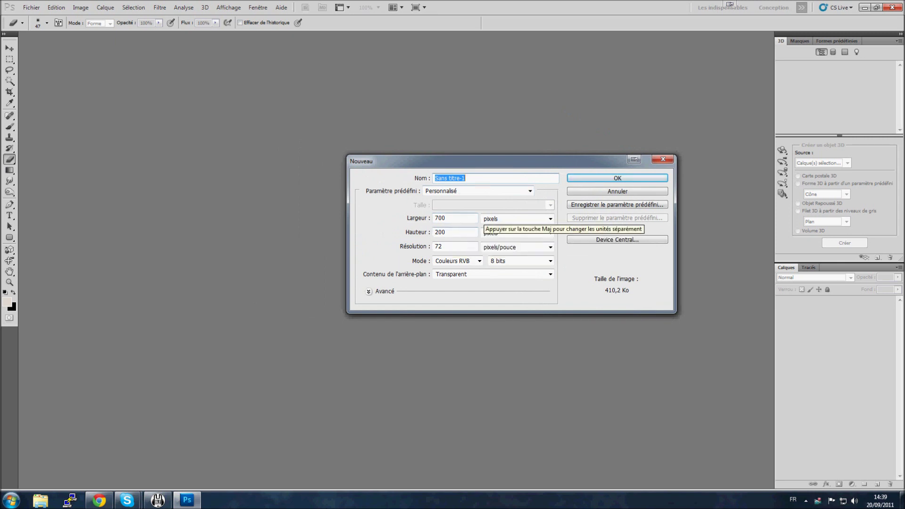
{"action": "left_click", "coordinate": [608, 178]}
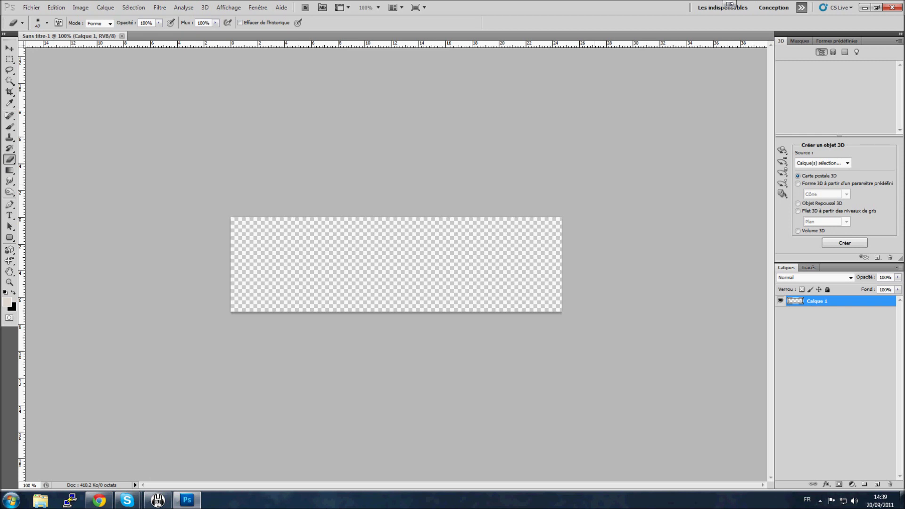
Show the Animation panel and switch it from timeline to frame animation mode.
{"action": "left_click", "coordinate": [257, 8]}
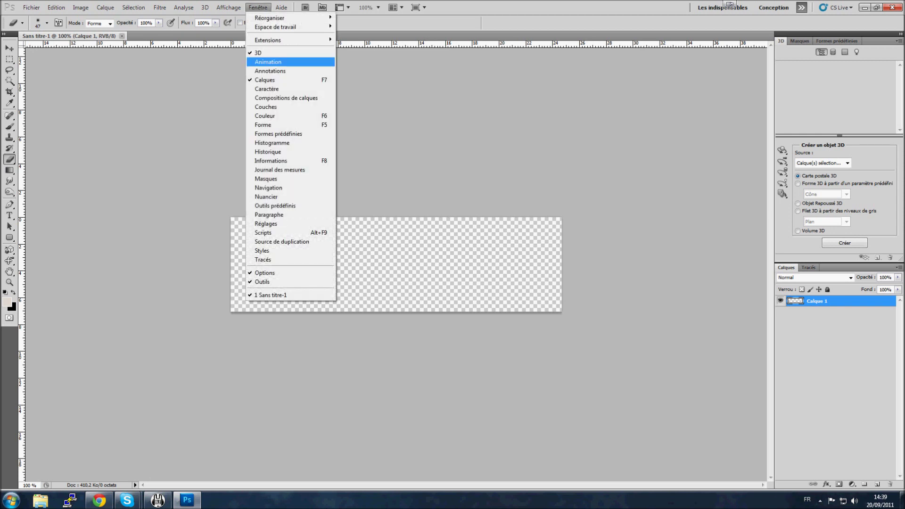
{"action": "left_click", "coordinate": [267, 62]}
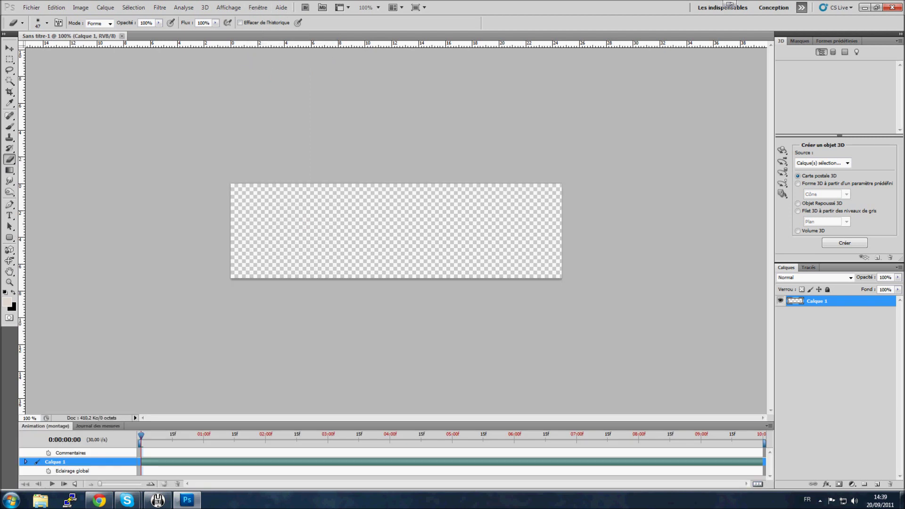
{"action": "left_click", "coordinate": [757, 484]}
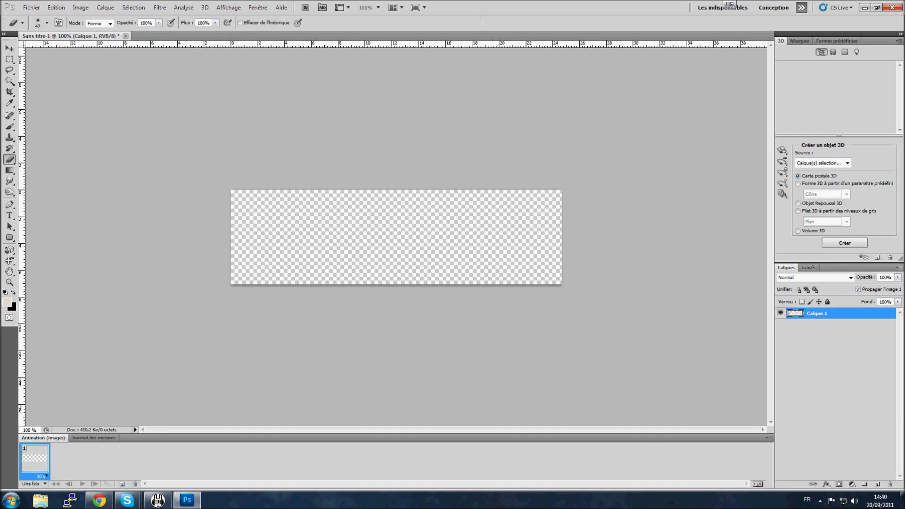
Set the foreground colour to white (ffffff) and fill the whole Calque 1 layer with it.
{"action": "left_click", "coordinate": [9, 237]}
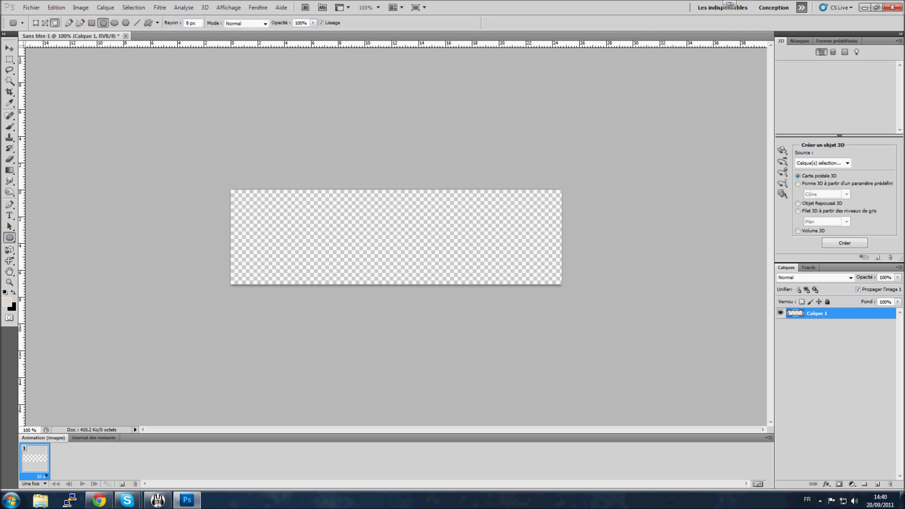
{"action": "left_click", "coordinate": [7, 302]}
{"action": "left_click", "coordinate": [475, 320]}
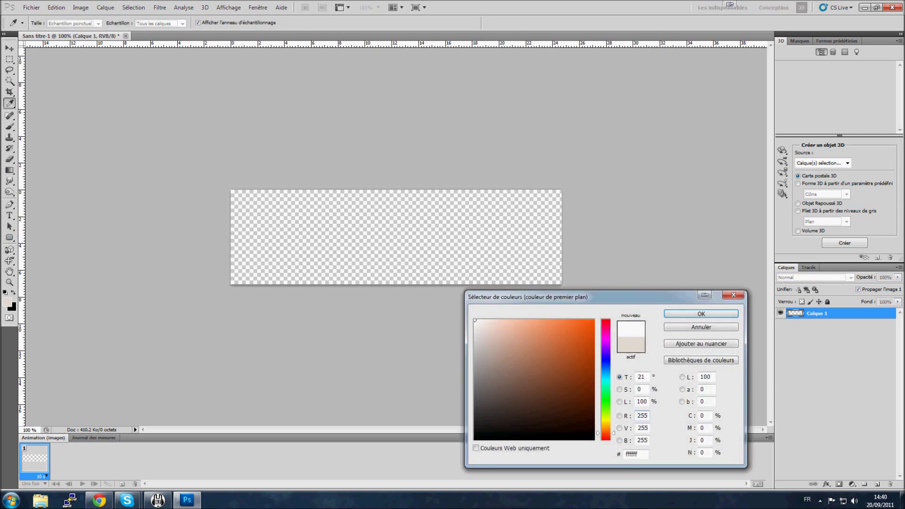
{"action": "left_click", "coordinate": [700, 315]}
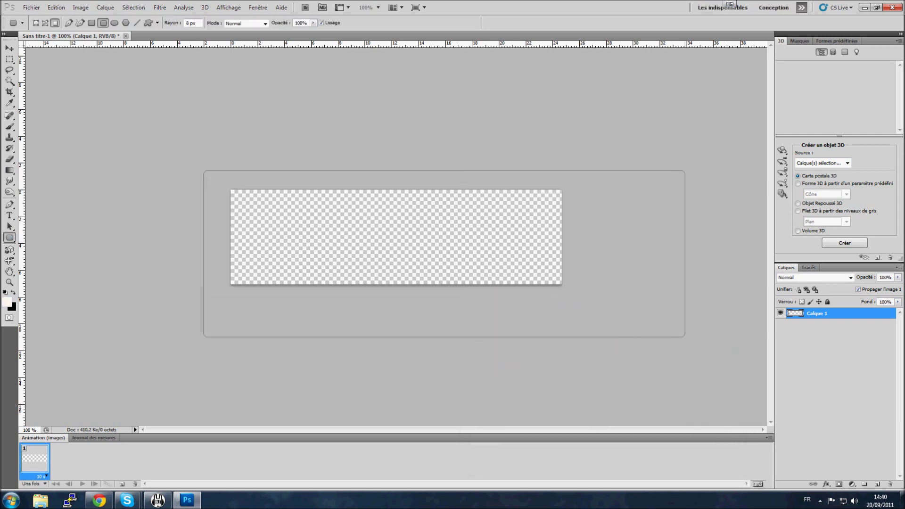
{"action": "key", "text": "alt+BackSpace"}
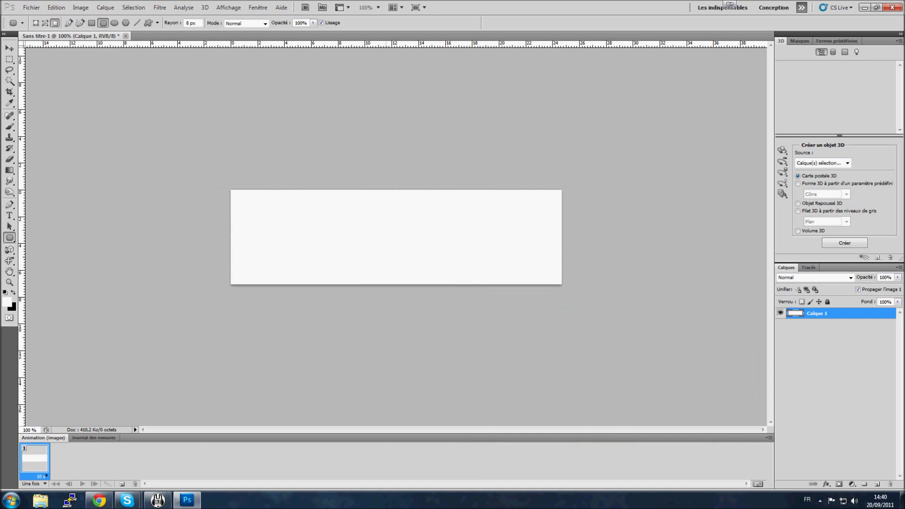
{"action": "key", "text": "t"}
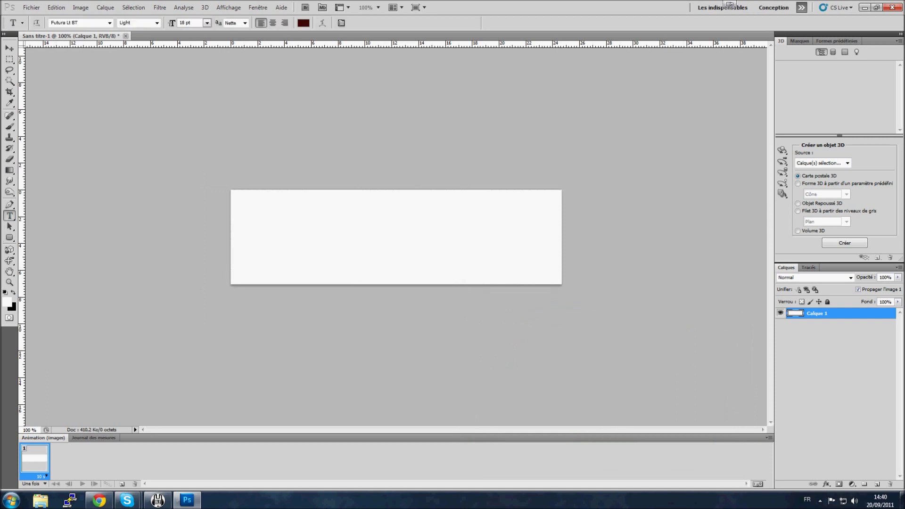
{"action": "left_click_drag", "start_coordinate": [252, 206], "coordinate": [490, 272]}
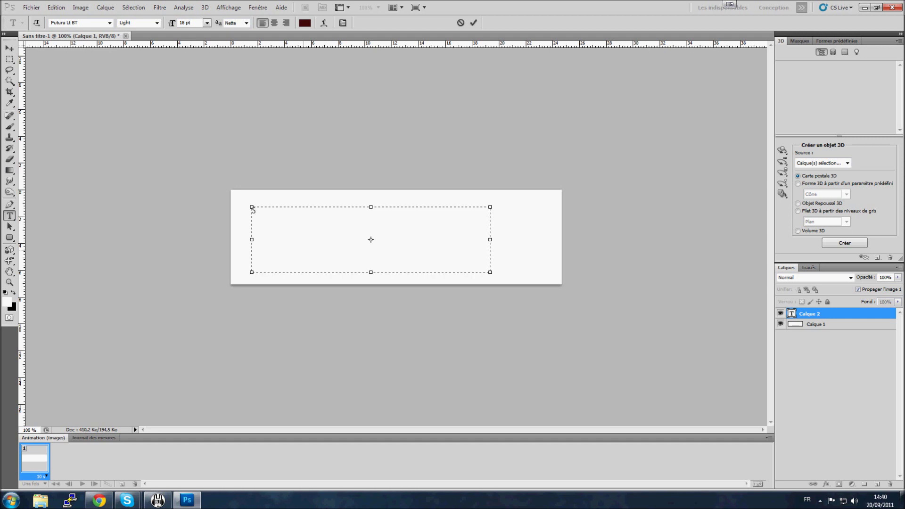
{"action": "left_click", "coordinate": [9, 49]}
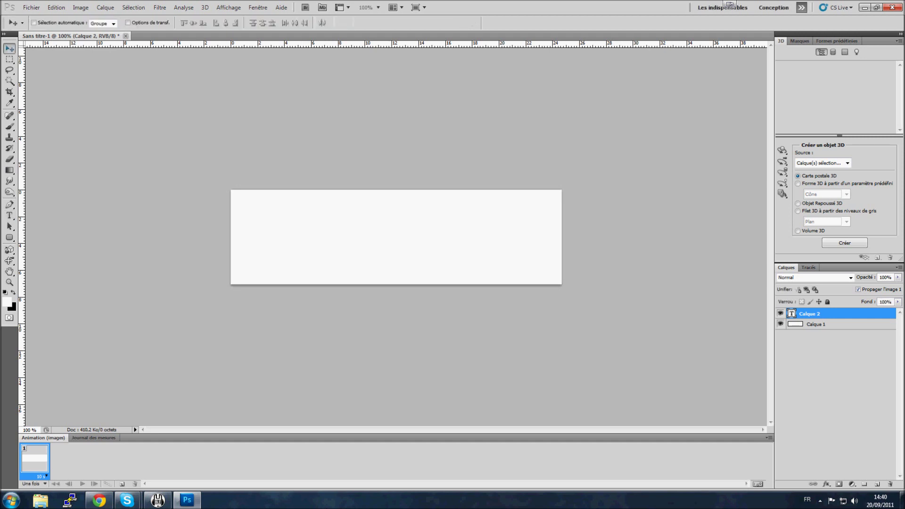
{"action": "right_click", "coordinate": [837, 314]}
{"action": "left_click", "coordinate": [822, 76]}
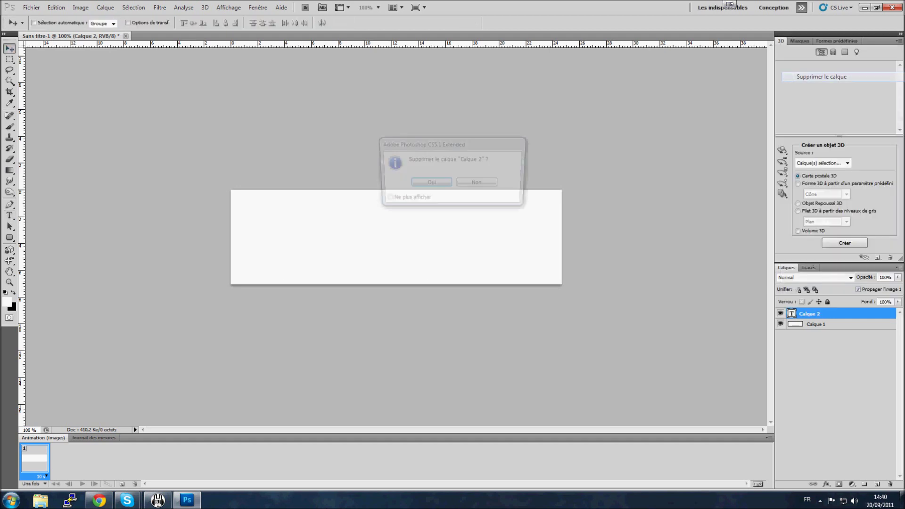
{"action": "left_click", "coordinate": [429, 183]}
Add a new empty layer above the white background layer.
{"action": "right_click", "coordinate": [820, 313]}
{"action": "left_click", "coordinate": [806, 99]}
{"action": "left_click_drag", "start_coordinate": [329, 63], "coordinate": [348, 80]}
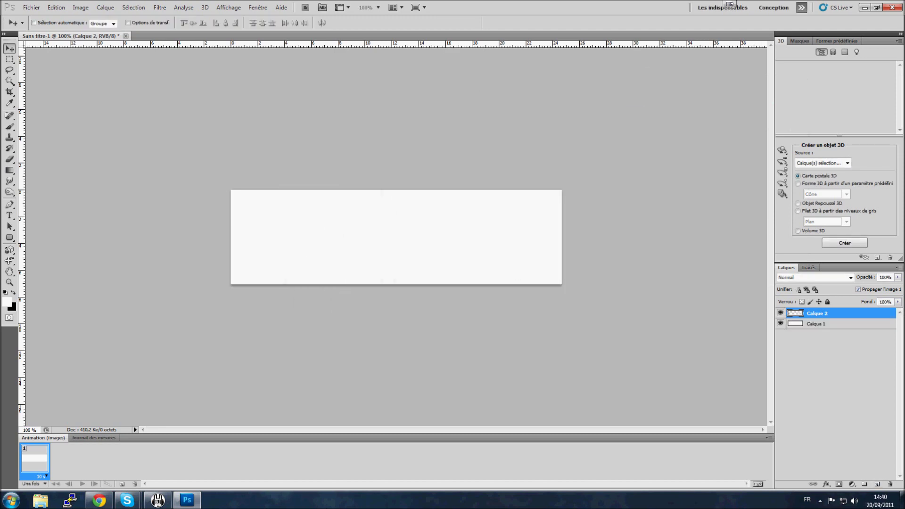
Draw a filled mid-grey rectangle on the new layer, spanning the canvas width and leaving white strips above and below.
{"action": "right_click", "coordinate": [9, 238]}
{"action": "left_click", "coordinate": [55, 238]}
{"action": "key", "text": "x"}
{"action": "left_click", "coordinate": [7, 302]}
{"action": "left_click_drag", "start_coordinate": [474, 410], "coordinate": [474, 377]}
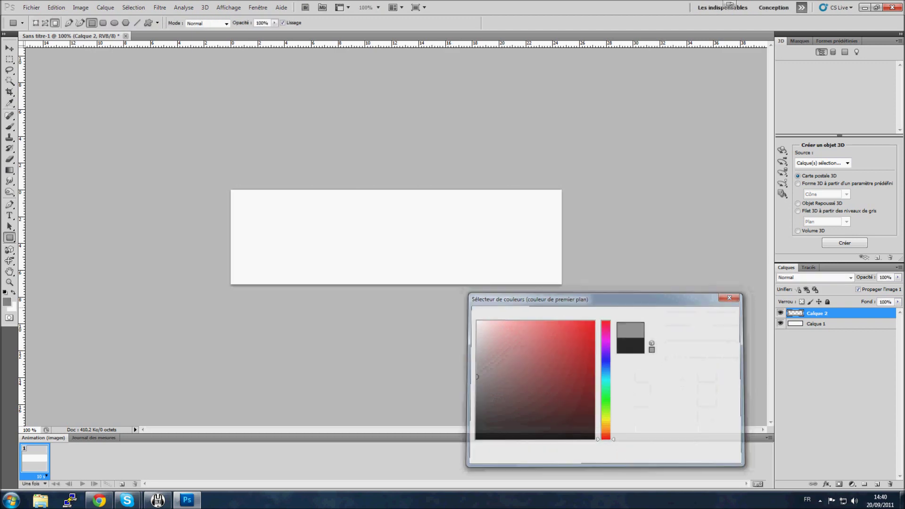
{"action": "left_click", "coordinate": [701, 314]}
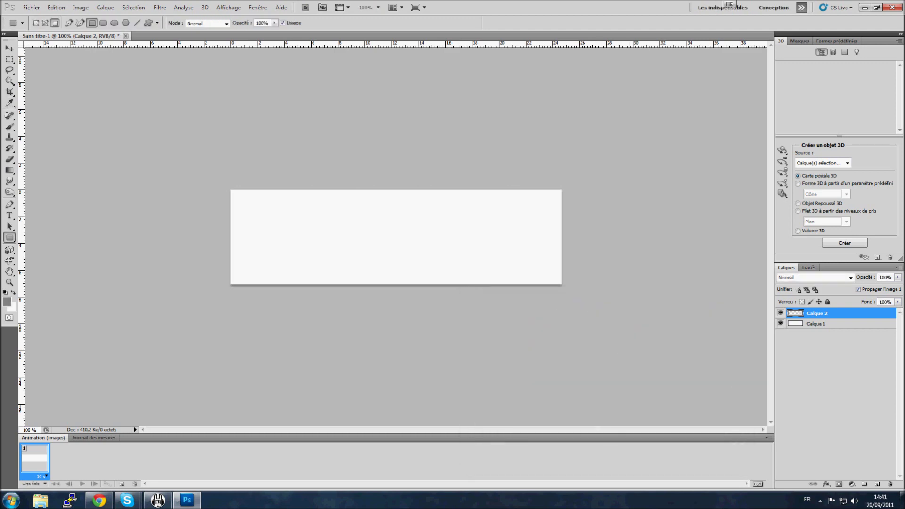
{"action": "left_click_drag", "start_coordinate": [573, 273], "coordinate": [209, 200]}
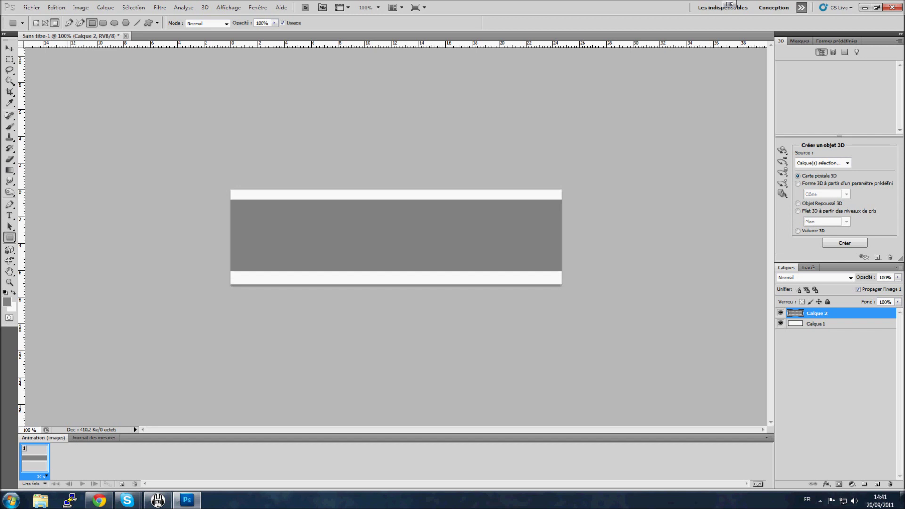
Nudge the grey band slightly down so it sits vertically centred on the canvas.
{"action": "left_click", "coordinate": [9, 48]}
{"action": "left_click_drag", "start_coordinate": [386, 246], "coordinate": [386, 250]}
{"action": "key", "text": "Up"}
{"action": "key", "text": "Up"}
{"action": "key", "text": "Up"}
{"action": "key", "text": "Up"}
{"action": "key", "text": "Up"}
{"action": "key", "text": "Up"}
{"action": "key", "text": "Up"}
{"action": "key", "text": "Up"}
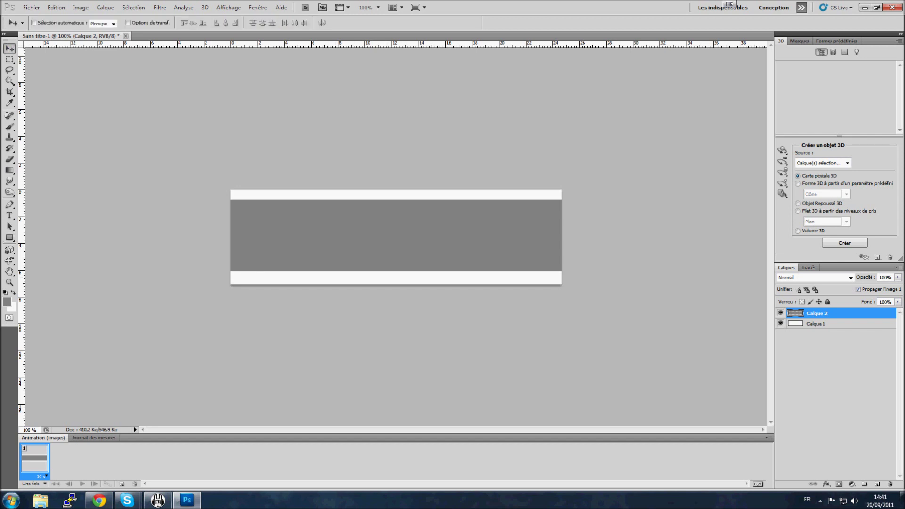
{"action": "key", "text": "Down"}
{"action": "key", "text": "Down"}
{"action": "key", "text": "Down"}
Try a reflected black-to-white gradient directly on the grey band's layer, then undo it.
{"action": "key", "text": "g"}
{"action": "left_click", "coordinate": [114, 22]}
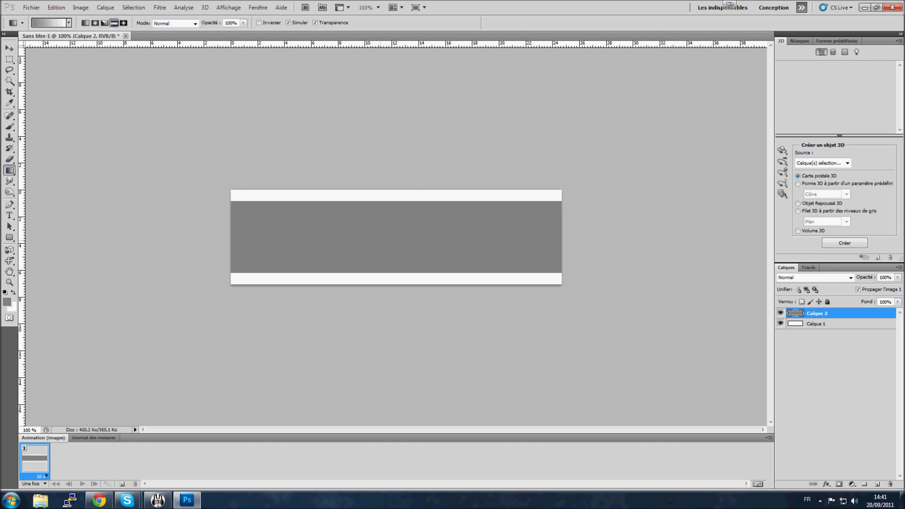
{"action": "left_click", "coordinate": [49, 23]}
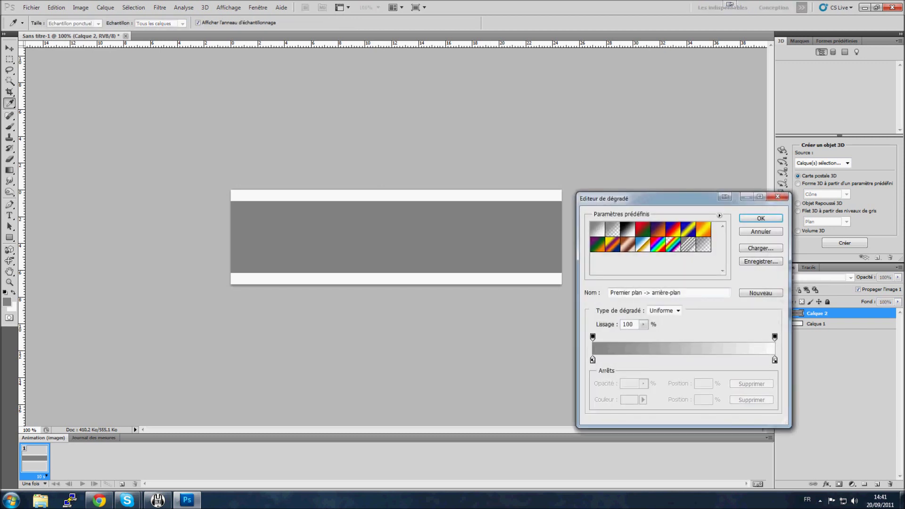
{"action": "left_click", "coordinate": [628, 230]}
{"action": "key", "text": "Return"}
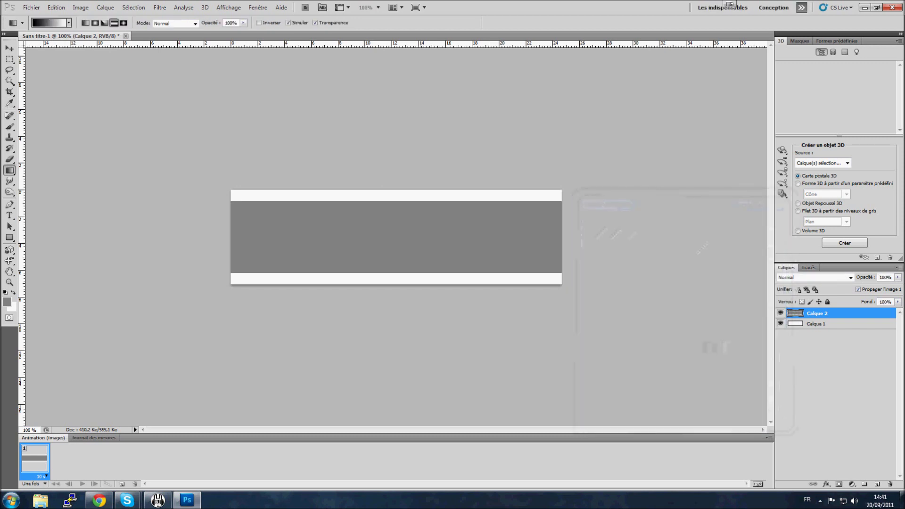
{"action": "left_click_drag", "start_coordinate": [390, 245], "coordinate": [390, 218]}
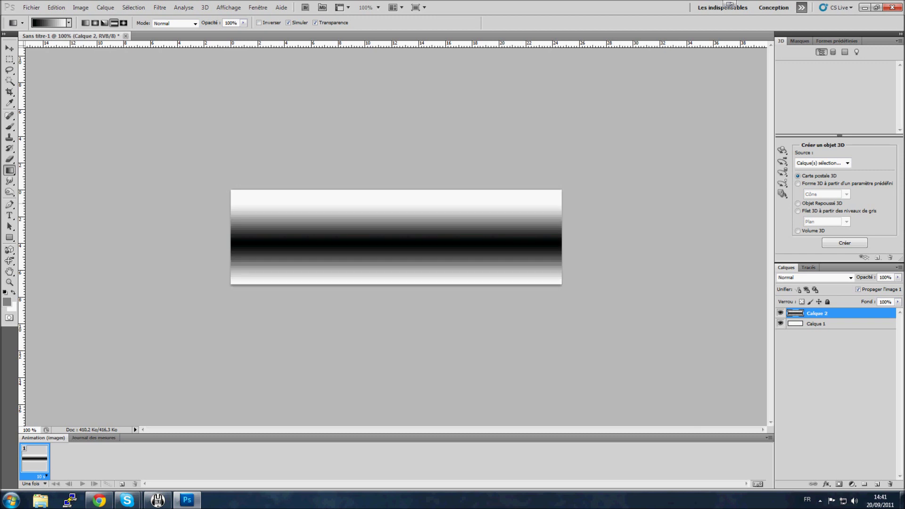
{"action": "key", "text": "ctrl+z"}
Add a layer mask to the grey band's layer and undo a trial gradient on it.
{"action": "left_click", "coordinate": [838, 484]}
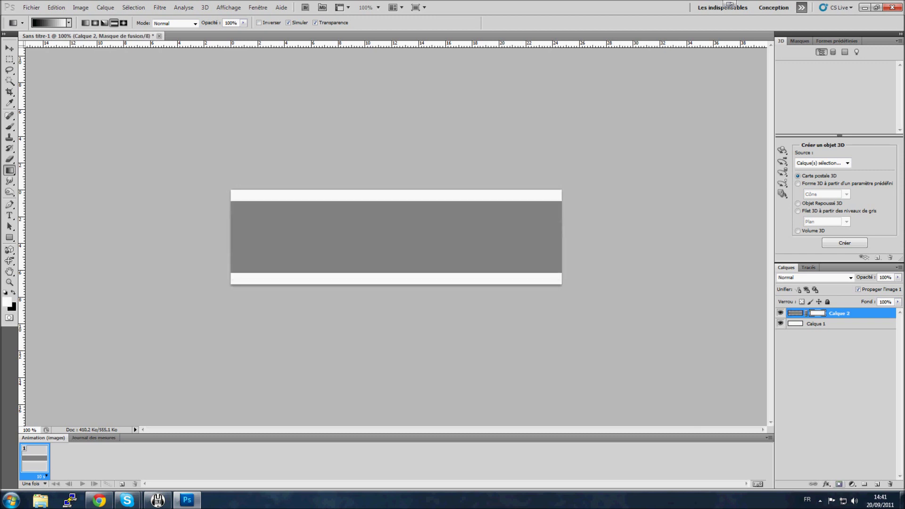
{"action": "left_click_drag", "start_coordinate": [396, 241], "coordinate": [396, 200]}
{"action": "key", "text": "ctrl+z"}
Try the foreground-to-background gradient preset on the layer mask with the colours swapped, reverting the result.
{"action": "key", "text": "x"}
{"action": "left_click", "coordinate": [49, 23]}
{"action": "left_click", "coordinate": [597, 229]}
{"action": "key", "text": "Return"}
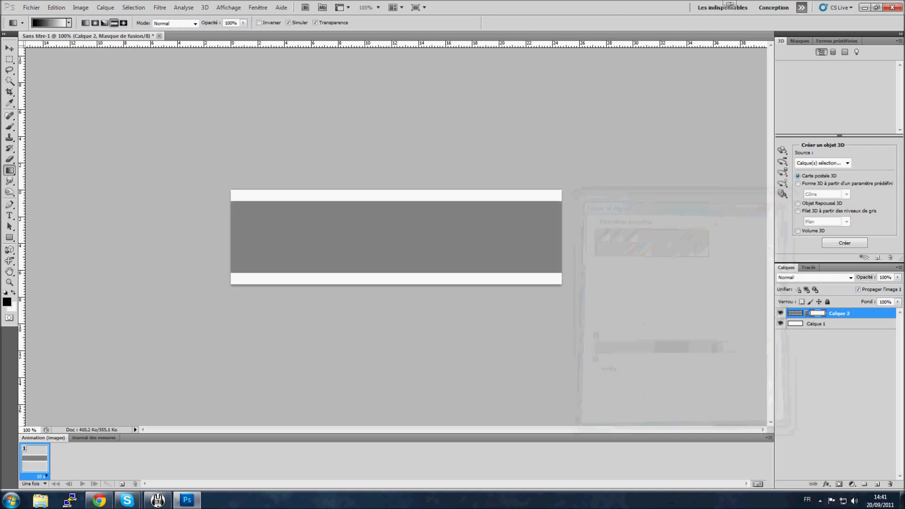
{"action": "key", "text": "x"}
{"action": "left_click_drag", "start_coordinate": [410, 229], "coordinate": [397, 185]}
{"action": "key", "text": "ctrl+z"}
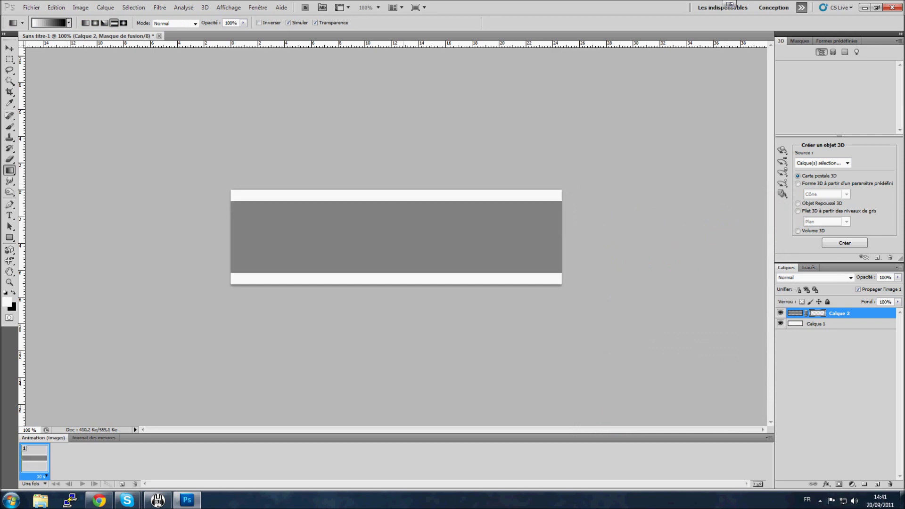
{"action": "key", "text": "ctrl+z"}
Try three reflected gradients of different lengths from the middle of the layer mask, undoing each one.
{"action": "left_click_drag", "start_coordinate": [397, 233], "coordinate": [396, 198]}
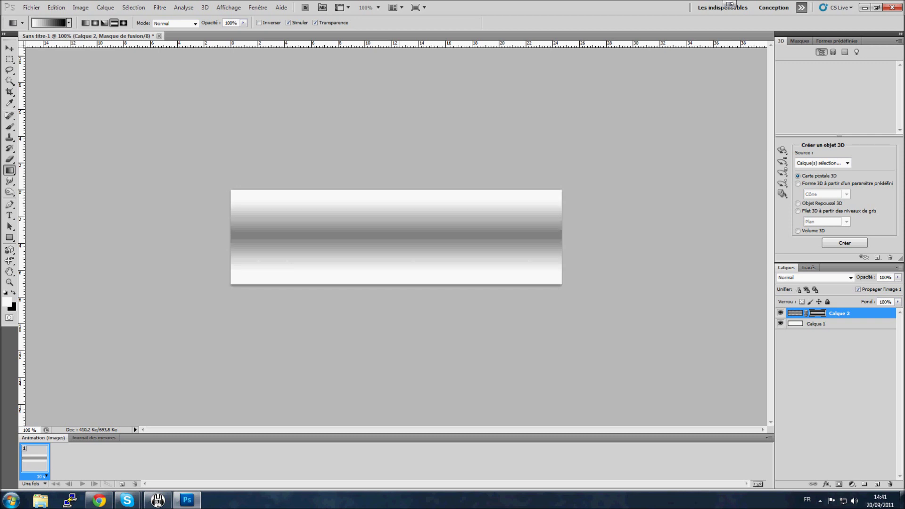
{"action": "key", "text": "ctrl+z"}
{"action": "left_click_drag", "start_coordinate": [399, 241], "coordinate": [399, 204]}
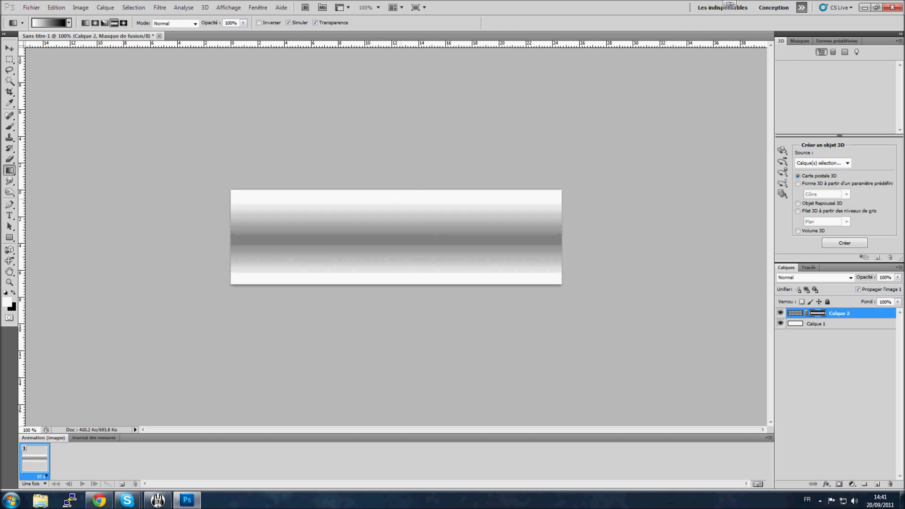
{"action": "key", "text": "ctrl+z"}
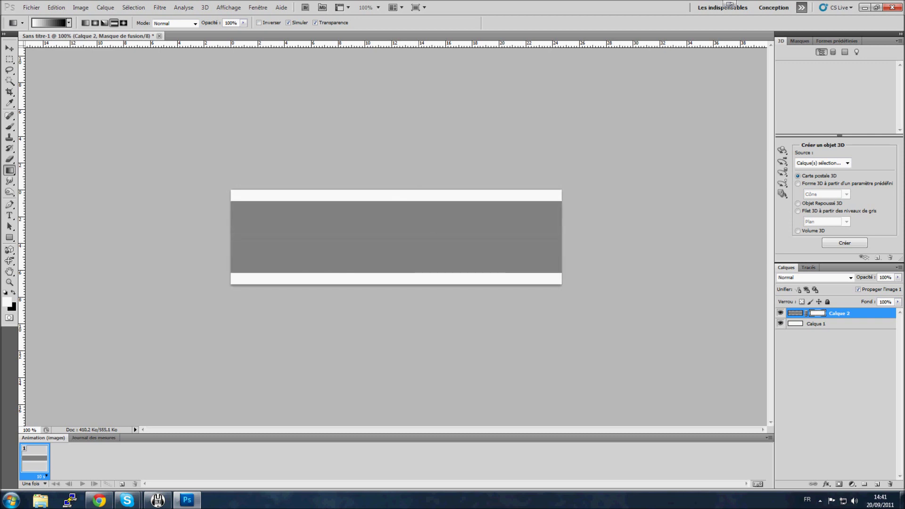
{"action": "left_click_drag", "start_coordinate": [409, 248], "coordinate": [409, 203]}
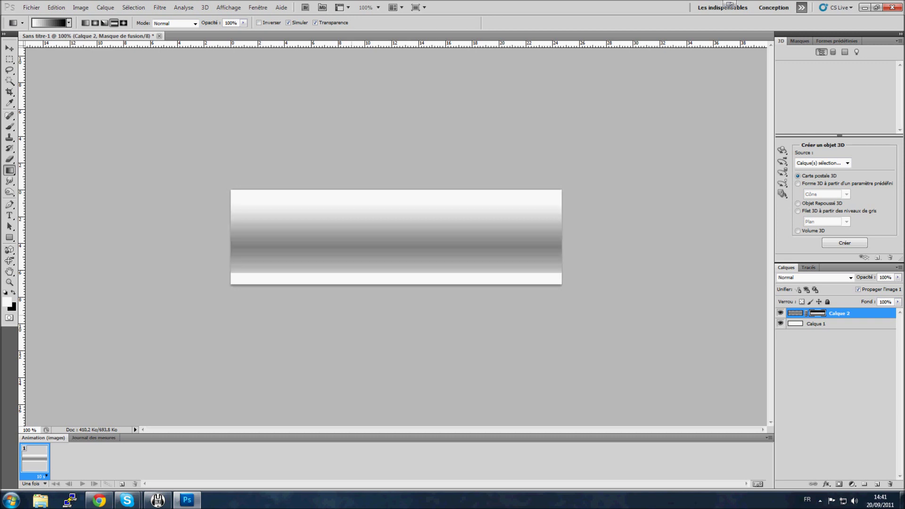
{"action": "key", "text": "ctrl+z"}
Soften the band's lower and upper edges by erasing along them on the layer mask with a soft 106 px eraser.
{"action": "left_click", "coordinate": [10, 159]}
{"action": "right_click", "coordinate": [229, 284]}
{"action": "right_click", "coordinate": [294, 276]}
{"action": "left_click_drag", "start_coordinate": [324, 294], "coordinate": [340, 294]}
{"action": "mouse_move", "coordinate": [235, 264]}
{"action": "left_mouse_down"}
{"action": "mouse_move", "coordinate": [552, 262]}
{"action": "mouse_move", "coordinate": [539, 279]}
{"action": "mouse_move", "coordinate": [229, 279]}
{"action": "left_mouse_up"}
{"action": "mouse_move", "coordinate": [222, 187]}
{"action": "left_mouse_down"}
{"action": "mouse_move", "coordinate": [330, 192]}
{"action": "mouse_move", "coordinate": [232, 194]}
{"action": "mouse_move", "coordinate": [413, 194]}
{"action": "mouse_move", "coordinate": [384, 193]}
{"action": "left_mouse_up"}
{"action": "mouse_move", "coordinate": [467, 198]}
{"action": "left_mouse_down"}
{"action": "mouse_move", "coordinate": [561, 198]}
{"action": "mouse_move", "coordinate": [234, 198]}
{"action": "left_mouse_up"}
{"action": "left_click_drag", "start_coordinate": [292, 193], "coordinate": [227, 189]}
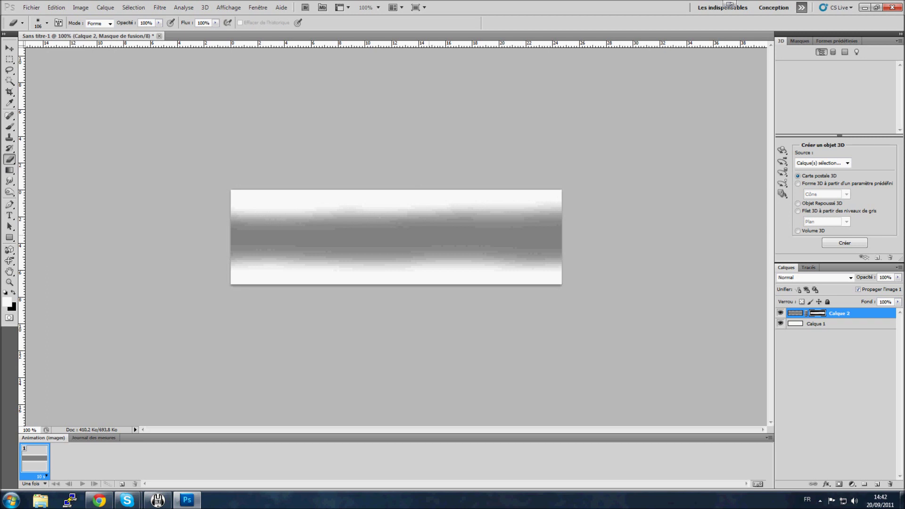
Reduce the opacity of the grey band's layer to 59%.
{"action": "left_click", "coordinate": [897, 277]}
{"action": "left_click_drag", "start_coordinate": [897, 286], "coordinate": [878, 286]}
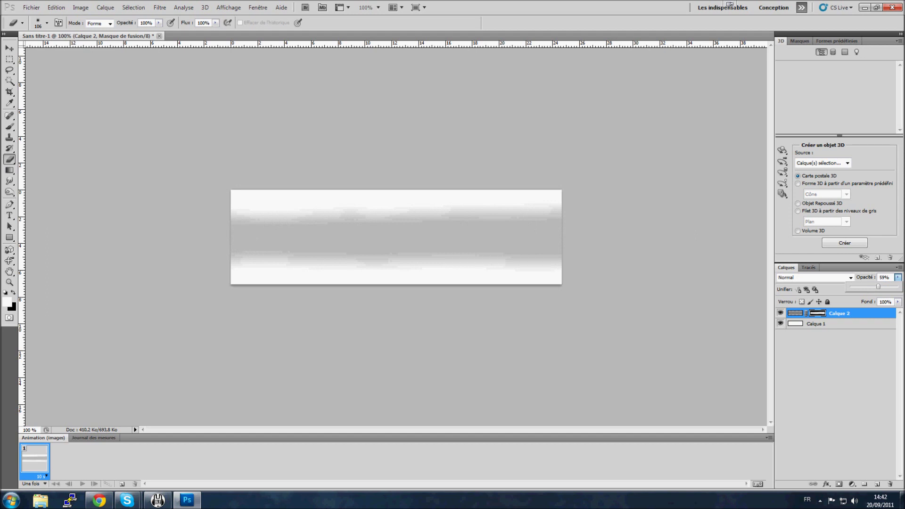
{"action": "left_click", "coordinate": [705, 294]}
Switch to the Brush tool and review its shape dynamics and scattering settings.
{"action": "key", "text": "F5"}
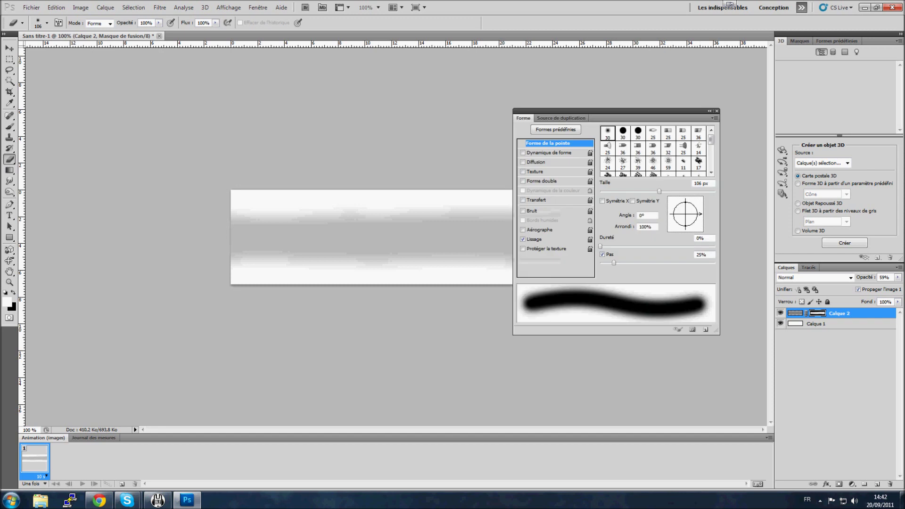
{"action": "left_click_drag", "start_coordinate": [612, 112], "coordinate": [422, 125]}
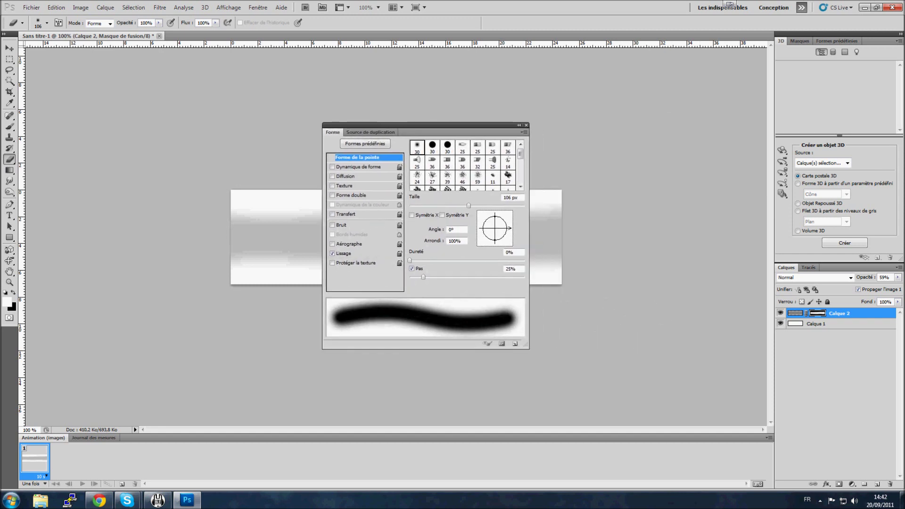
{"action": "mouse_move", "coordinate": [424, 125]}
{"action": "left_mouse_down"}
{"action": "mouse_move", "coordinate": [603, 114]}
{"action": "mouse_move", "coordinate": [656, 99]}
{"action": "left_mouse_up"}
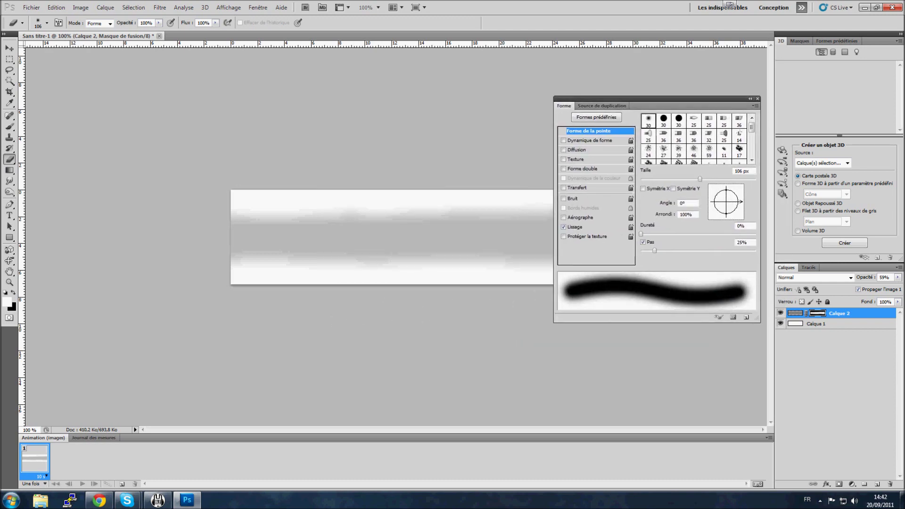
{"action": "left_click_drag", "start_coordinate": [655, 98], "coordinate": [672, 88]}
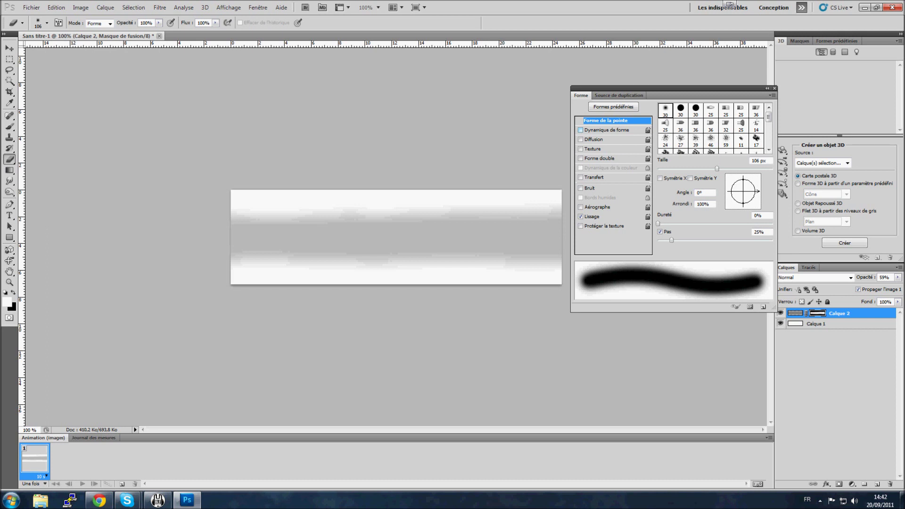
{"action": "key", "text": "b"}
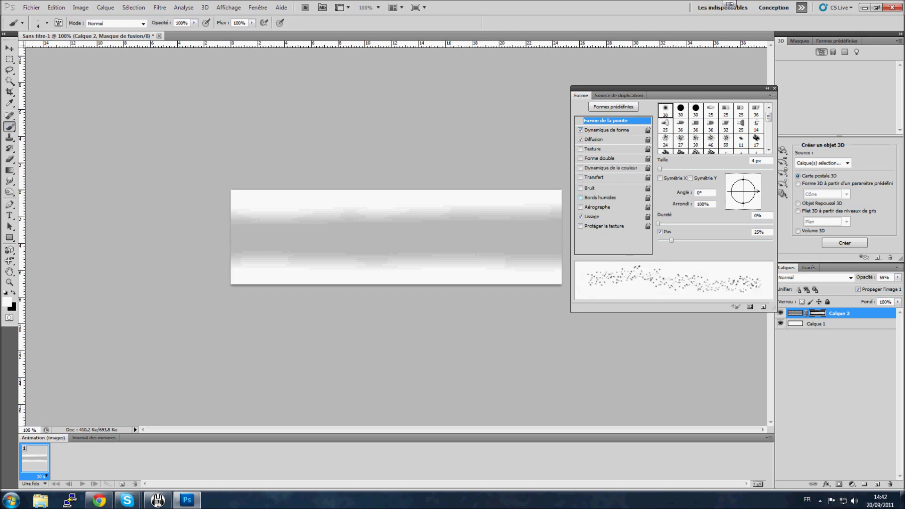
{"action": "left_click", "coordinate": [608, 130]}
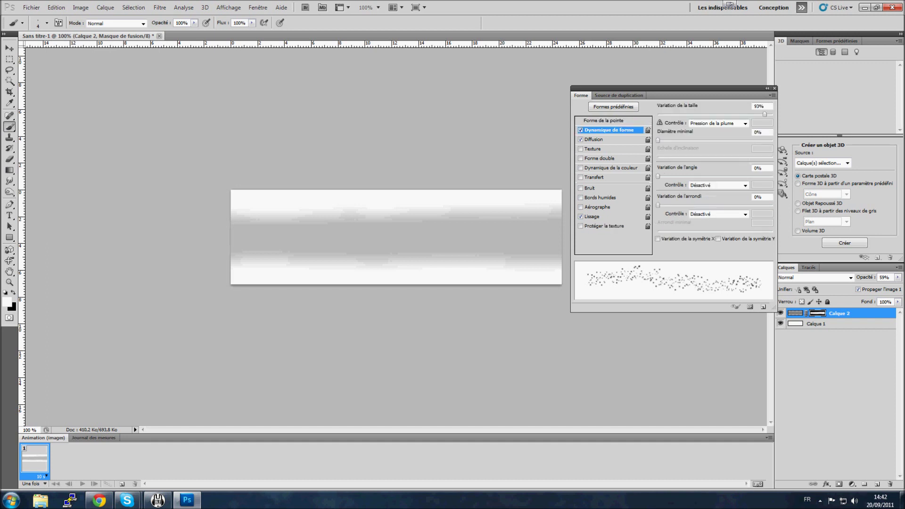
{"action": "left_click", "coordinate": [595, 139]}
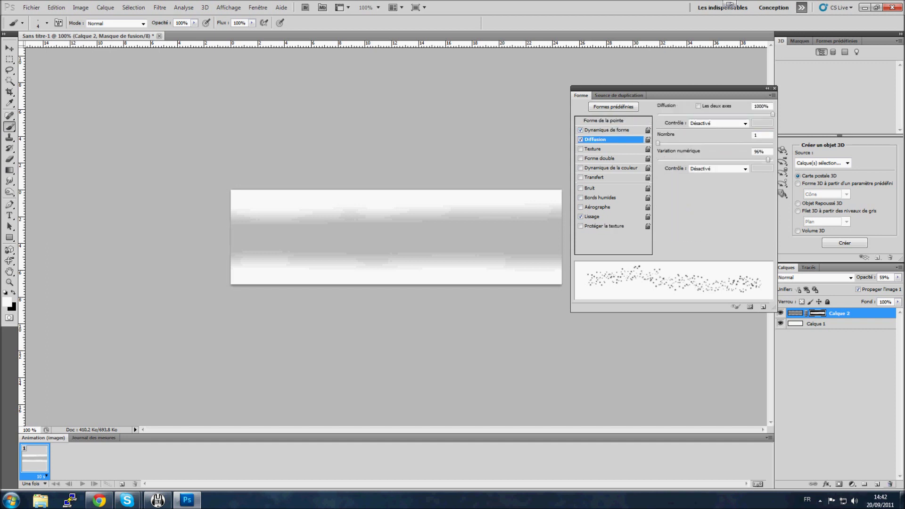
On a new layer, paint scattered white dots along the grey band with a 31 px brush.
{"action": "left_click", "coordinate": [877, 484]}
{"action": "key", "text": "x"}
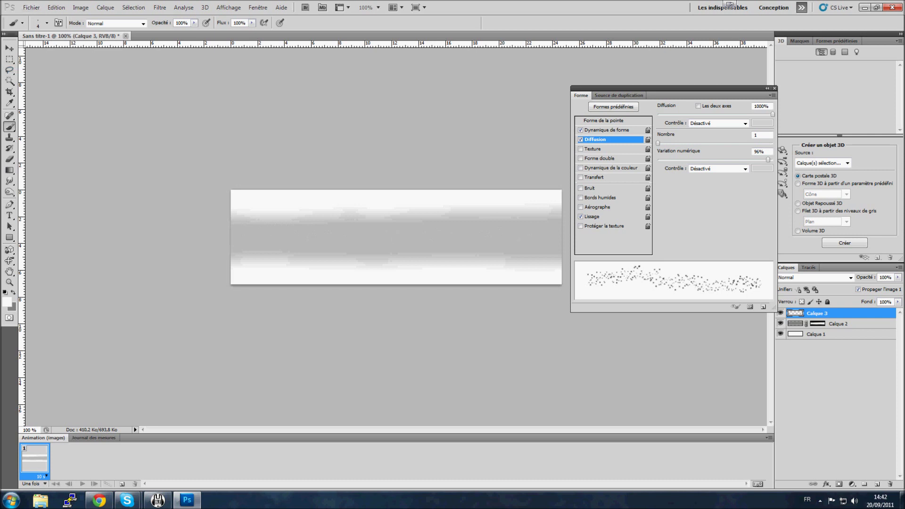
{"action": "left_click", "coordinate": [47, 23]}
{"action": "left_click_drag", "start_coordinate": [15, 49], "coordinate": [27, 49]}
{"action": "left_click_drag", "start_coordinate": [235, 236], "coordinate": [547, 238]}
Set the white dots layer's blend mode to Lumière tamisée and close the brush settings.
{"action": "left_click", "coordinate": [850, 278]}
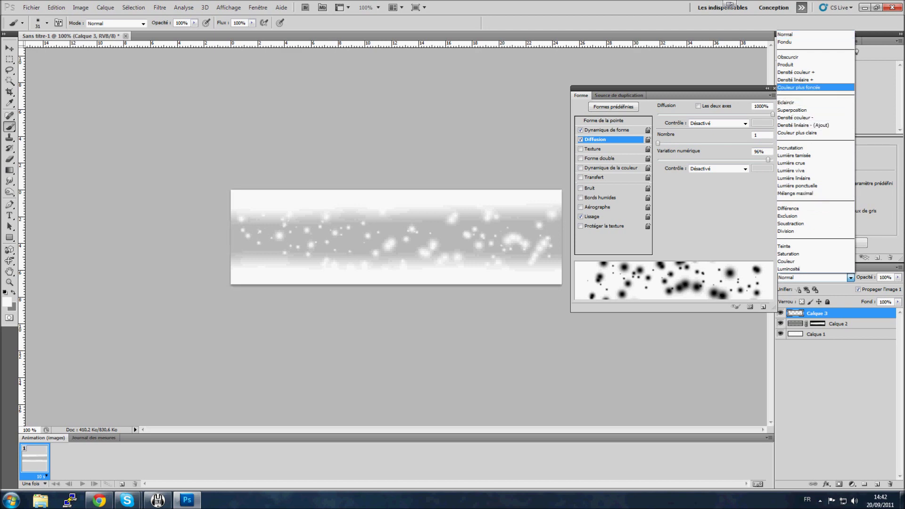
{"action": "left_click", "coordinate": [774, 88]}
{"action": "left_click", "coordinate": [774, 88]}
{"action": "left_click", "coordinate": [851, 278]}
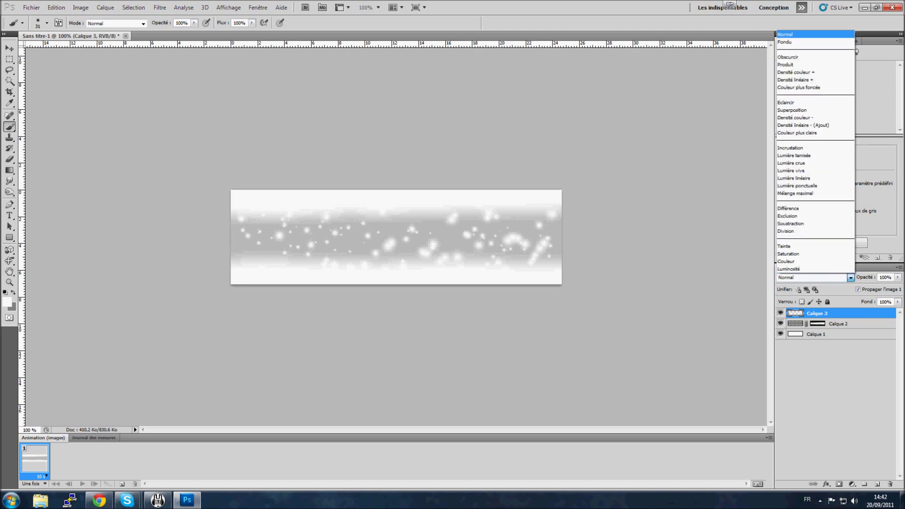
{"action": "left_click", "coordinate": [815, 147]}
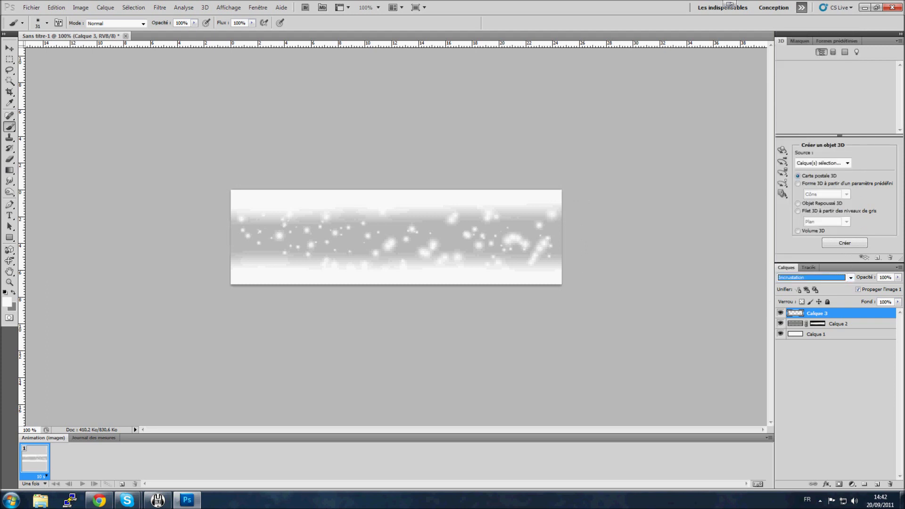
{"action": "key", "text": "Down"}
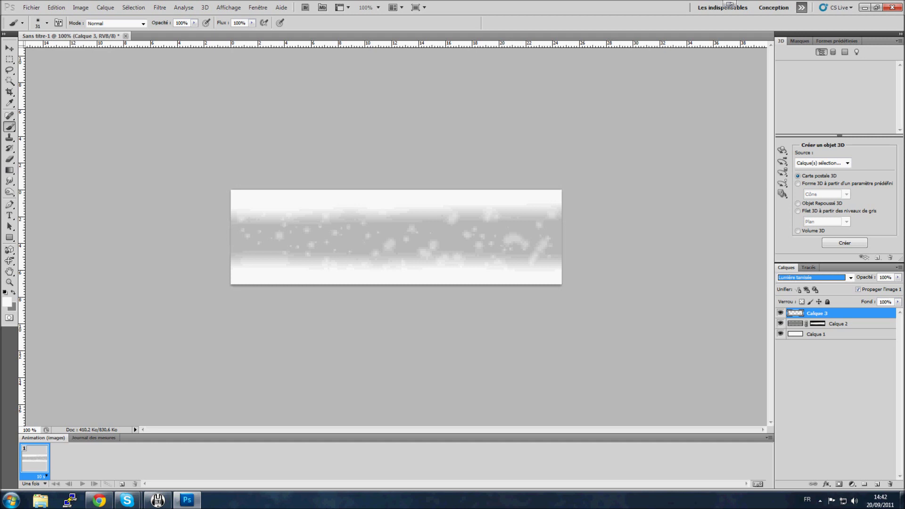
Add the text "Graftech100" at 36 pt in Futura Lt BT Light and move it to the middle of the band.
{"action": "left_click", "coordinate": [9, 215]}
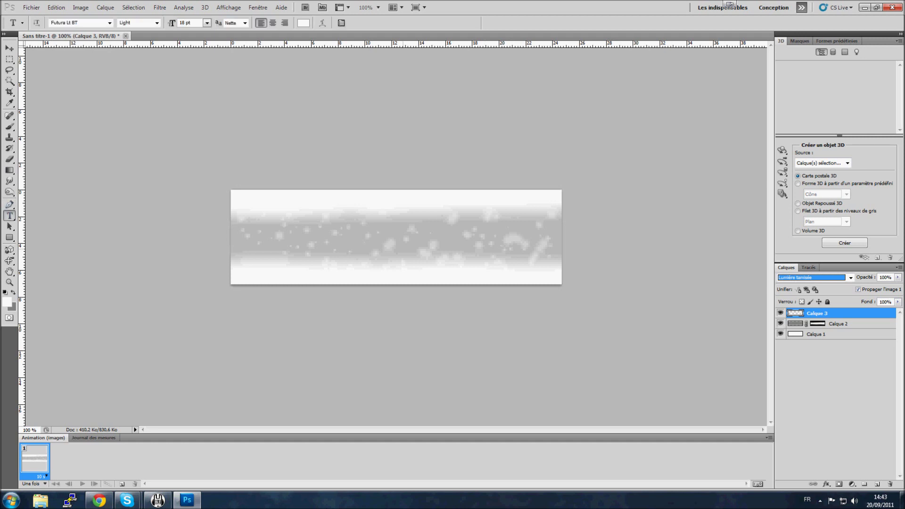
{"action": "left_click_drag", "start_coordinate": [298, 202], "coordinate": [528, 277]}
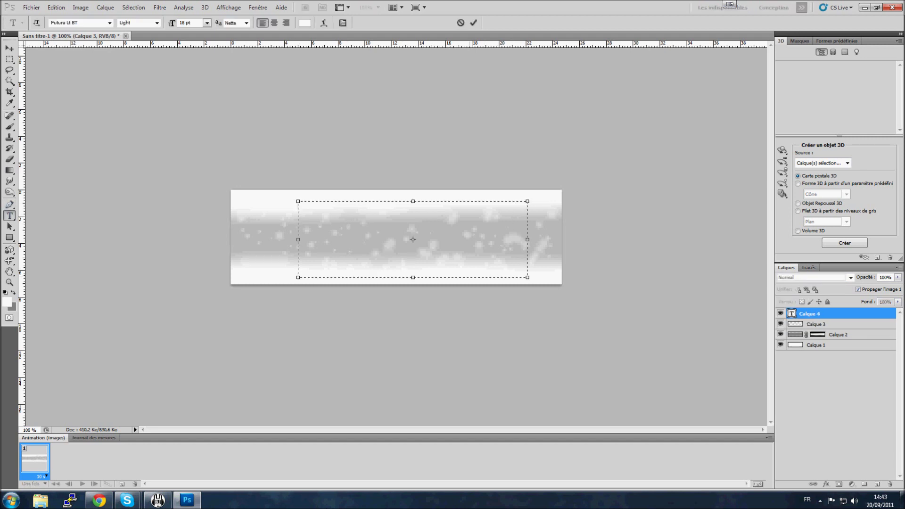
{"action": "left_click", "coordinate": [207, 23]}
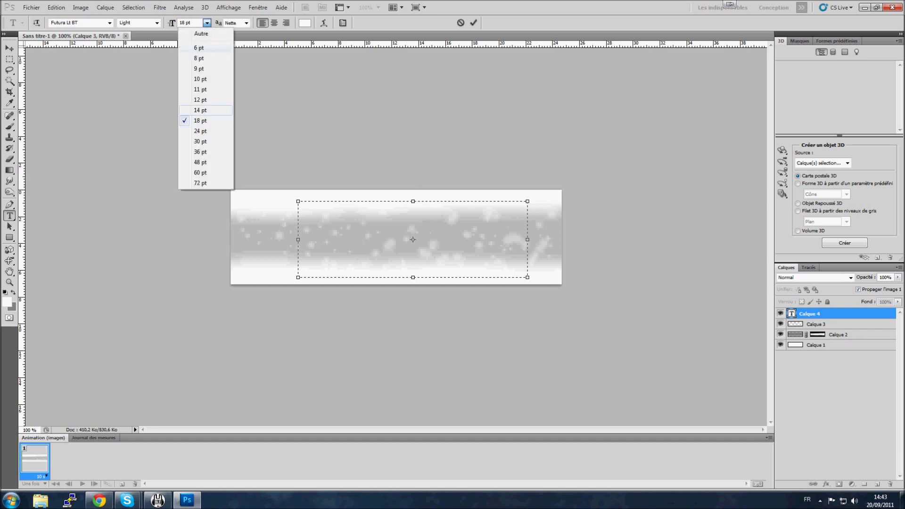
{"action": "left_click", "coordinate": [206, 152]}
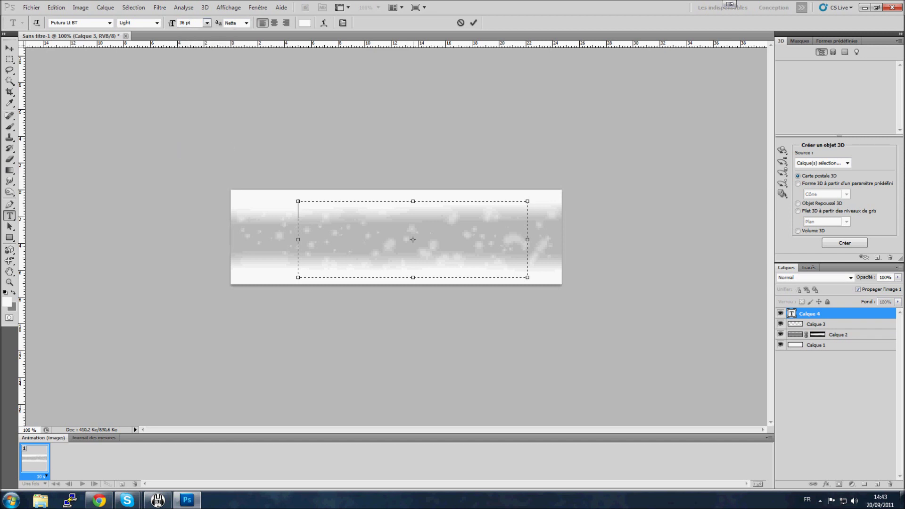
{"action": "type", "text": "Orditech test"}
{"action": "left_click", "coordinate": [9, 48]}
{"action": "left_click_drag", "start_coordinate": [361, 212], "coordinate": [403, 232]}
Set the Graftech100 text layer's blend mode to Incrustation and shift the text slightly toward the banner's centre.
{"action": "right_click", "coordinate": [830, 314]}
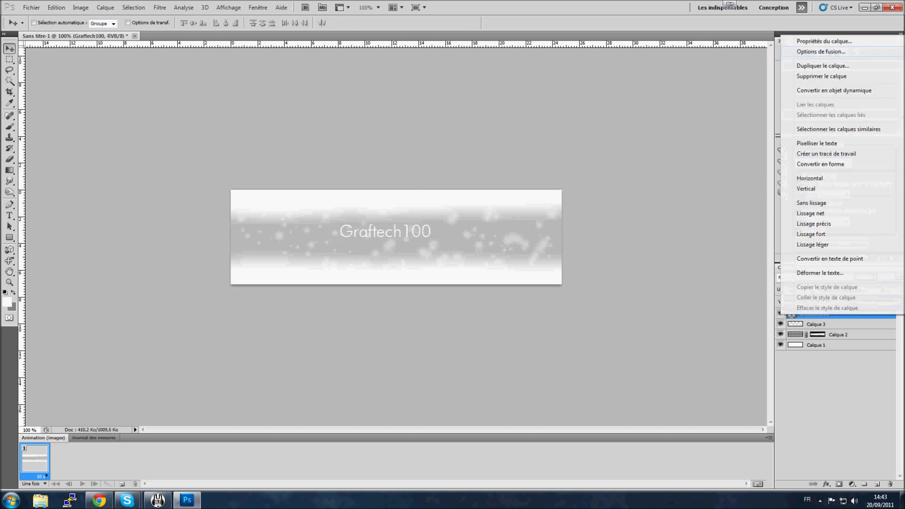
{"action": "key", "text": "Escape"}
{"action": "left_click", "coordinate": [850, 277]}
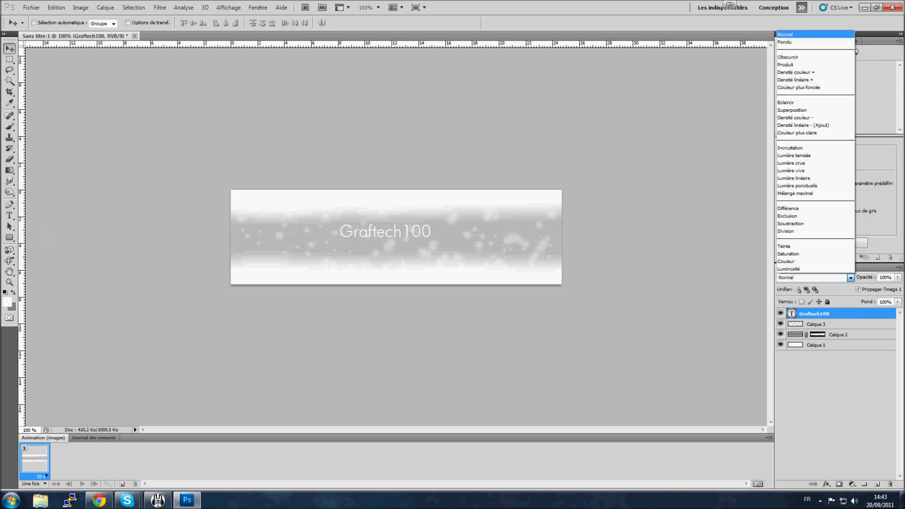
{"action": "key", "text": "Return"}
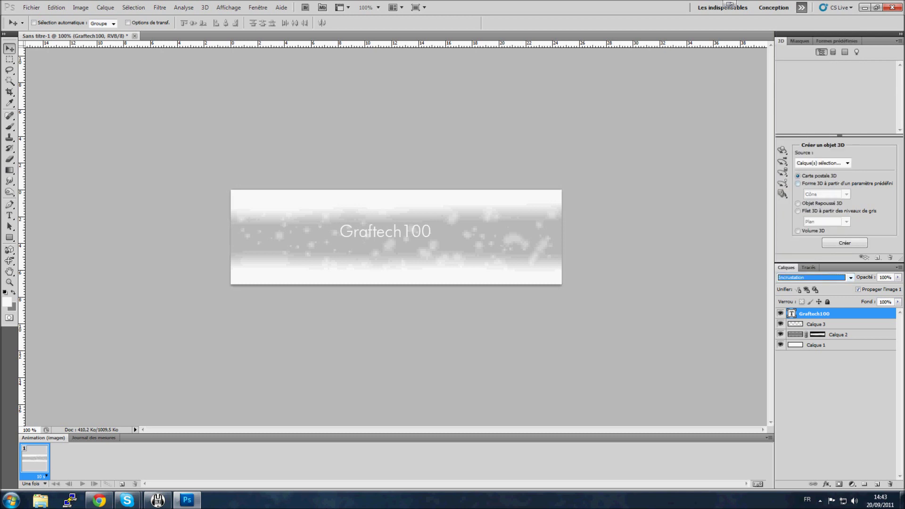
{"action": "mouse_move", "coordinate": [390, 231]}
{"action": "left_mouse_down"}
{"action": "mouse_move", "coordinate": [401, 257]}
{"action": "mouse_move", "coordinate": [400, 241]}
{"action": "mouse_move", "coordinate": [417, 233]}
{"action": "mouse_move", "coordinate": [396, 236]}
{"action": "left_mouse_up"}
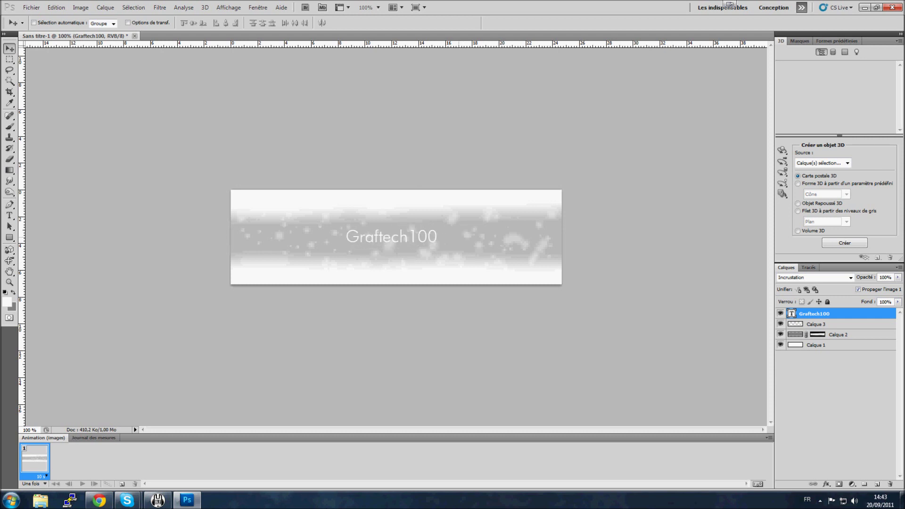
Raise the opacity of the grey band's layer, Calque 2, to 97%.
{"action": "right_click", "coordinate": [852, 334]}
{"action": "left_click", "coordinate": [857, 334]}
{"action": "left_click", "coordinate": [897, 277]}
{"action": "left_click_drag", "start_coordinate": [878, 287], "coordinate": [896, 286]}
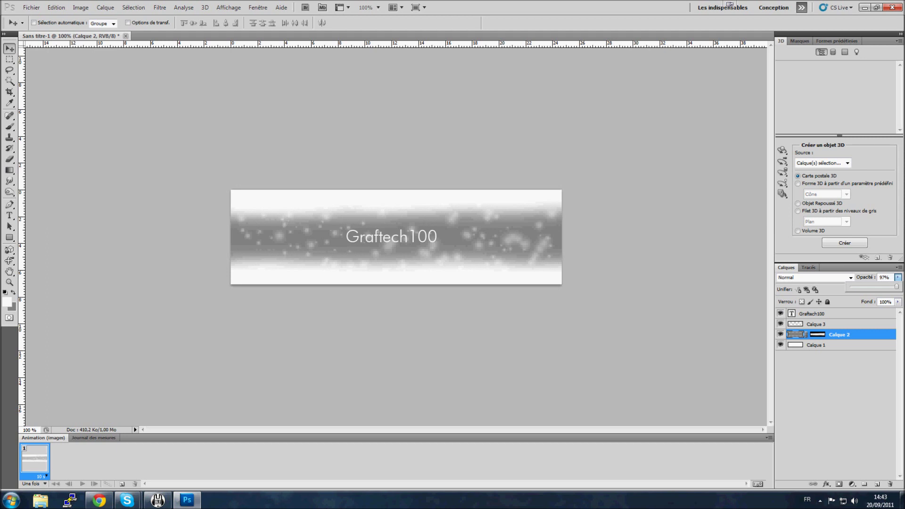
{"action": "left_click_drag", "start_coordinate": [462, 243], "coordinate": [470, 235]}
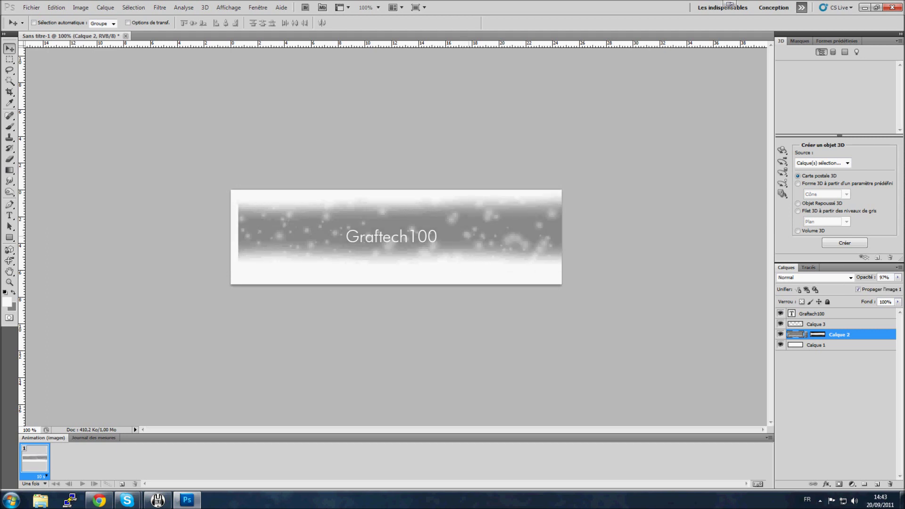
{"action": "key", "text": "ctrl+z"}
Change the Graftech100 text layer's blend mode to Lumière tamisée.
{"action": "left_click", "coordinate": [811, 314]}
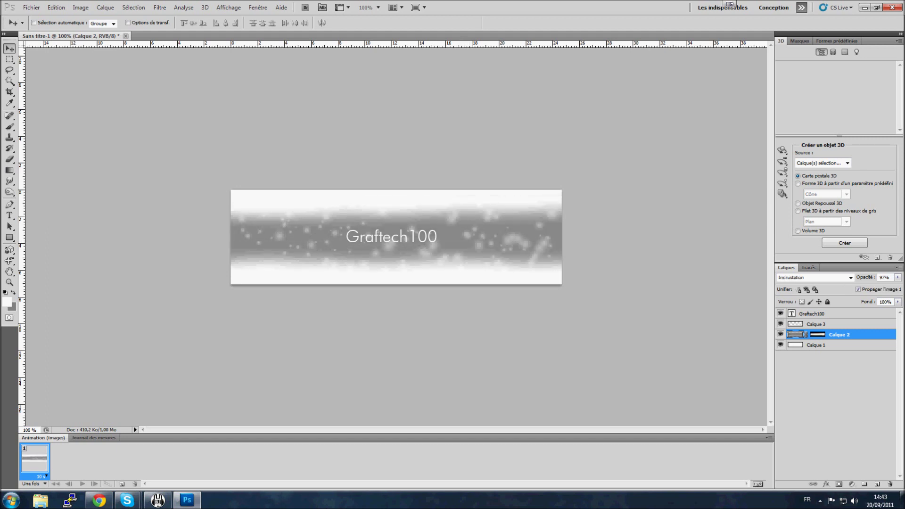
{"action": "left_click_drag", "start_coordinate": [350, 237], "coordinate": [364, 246]}
{"action": "key", "text": "ctrl+z"}
{"action": "left_click", "coordinate": [827, 278]}
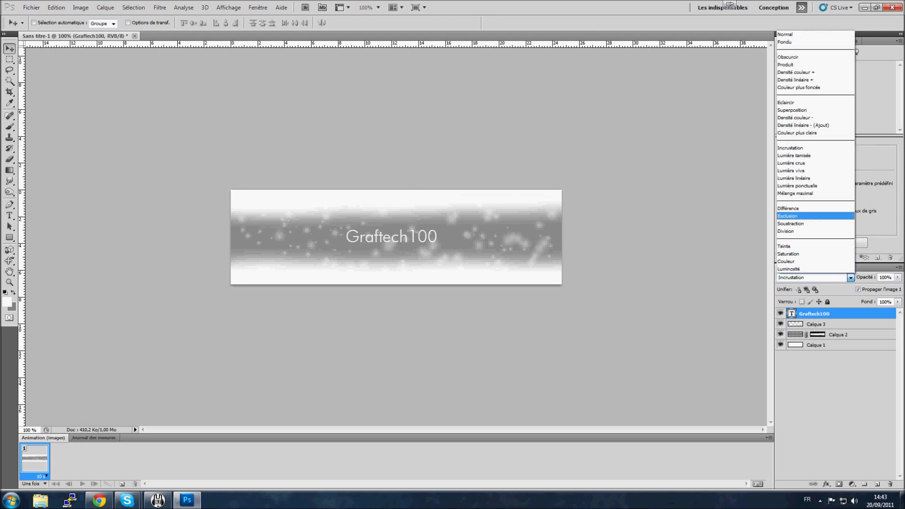
{"action": "left_click", "coordinate": [817, 155]}
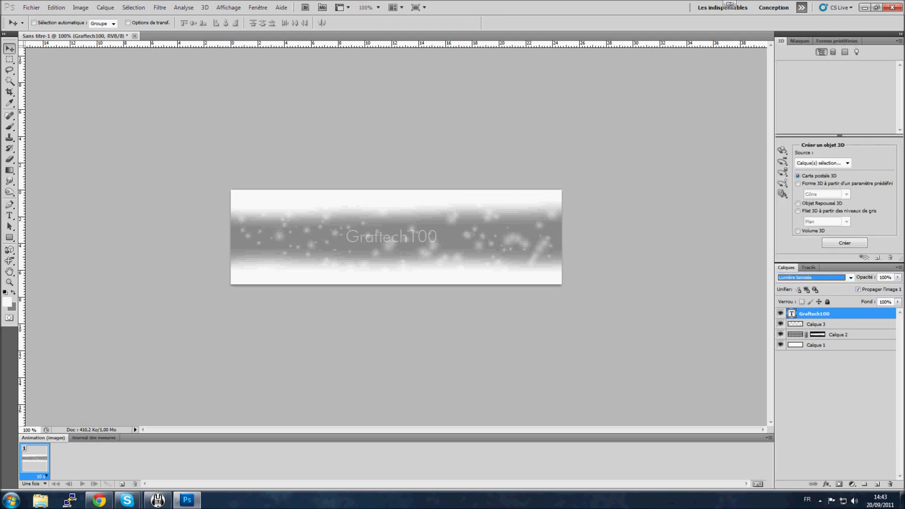
Add a drop shadow with 0 px distance and 9% spread to the Graftech100 text, and reposition the text slightly within the band.
{"action": "right_click", "coordinate": [813, 314]}
{"action": "left_click", "coordinate": [808, 26]}
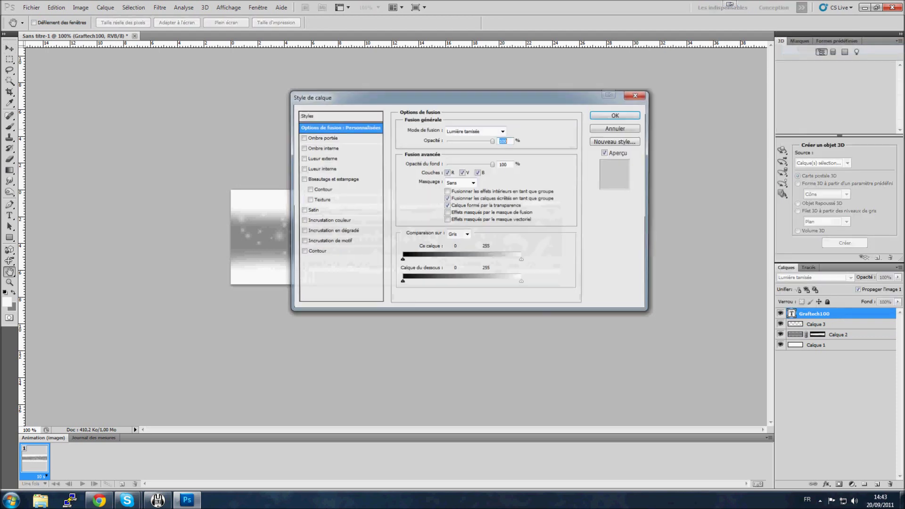
{"action": "left_click_drag", "start_coordinate": [339, 98], "coordinate": [596, 106]}
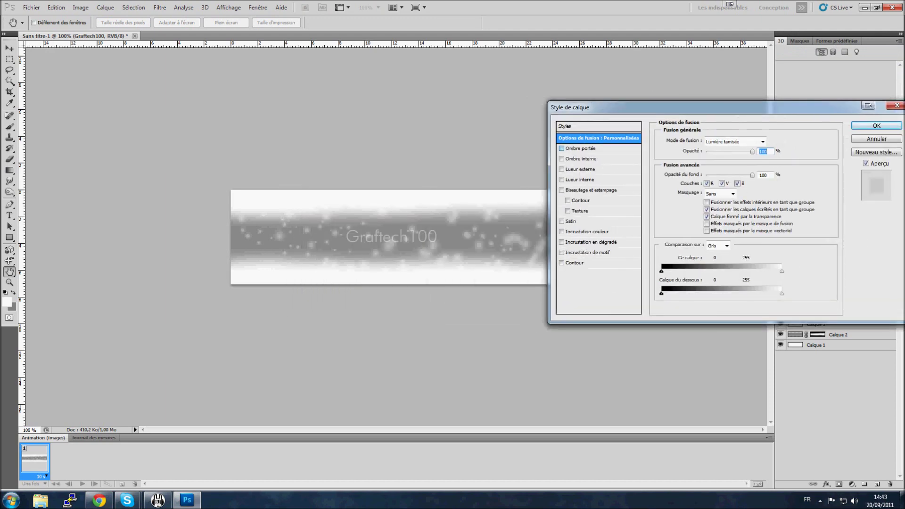
{"action": "left_click", "coordinate": [580, 149]}
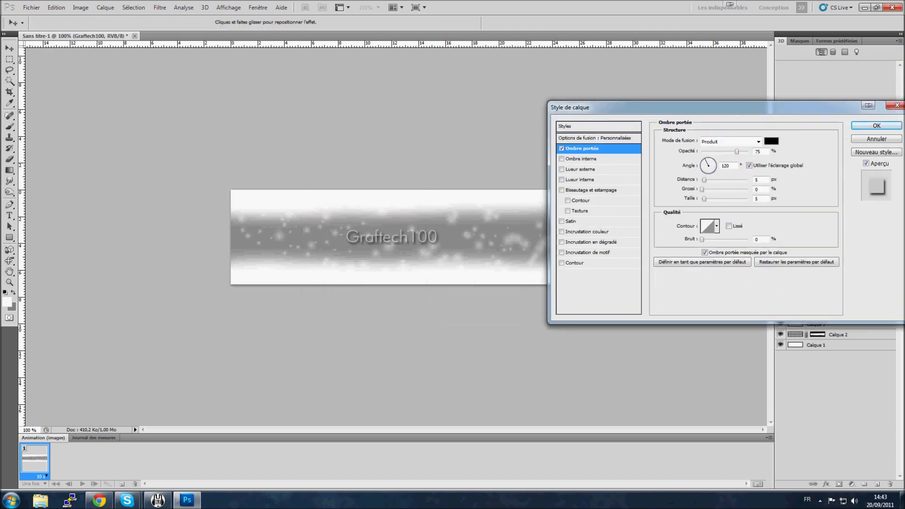
{"action": "left_click_drag", "start_coordinate": [593, 107], "coordinate": [571, 181]}
{"action": "left_click_drag", "start_coordinate": [681, 255], "coordinate": [681, 274]}
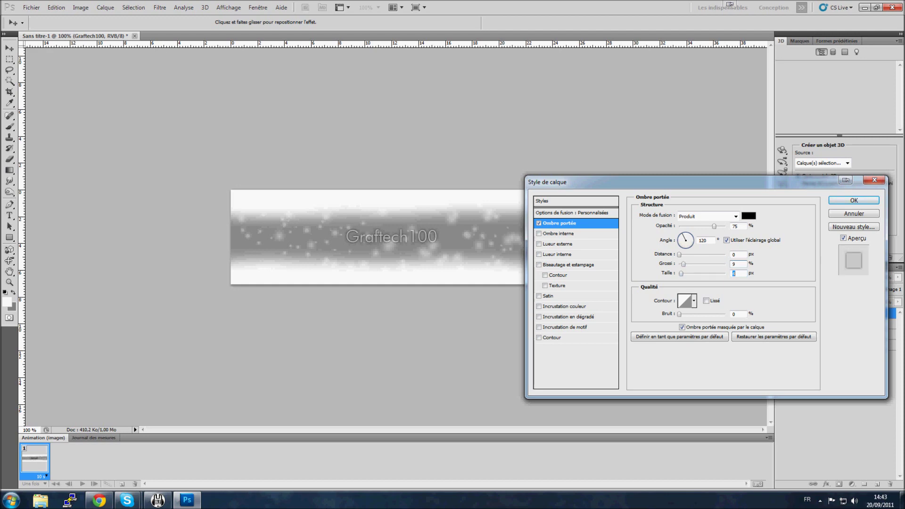
{"action": "left_click_drag", "start_coordinate": [678, 182], "coordinate": [425, 287]}
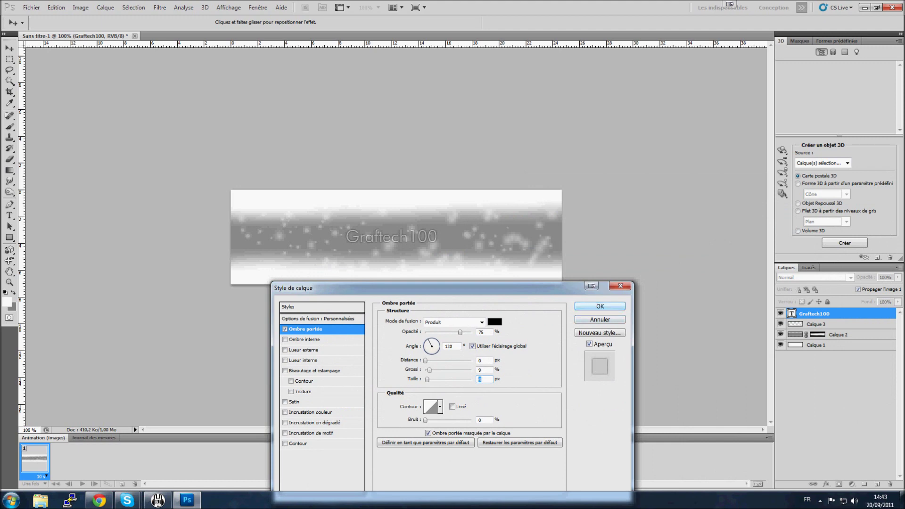
{"action": "left_click", "coordinate": [600, 307]}
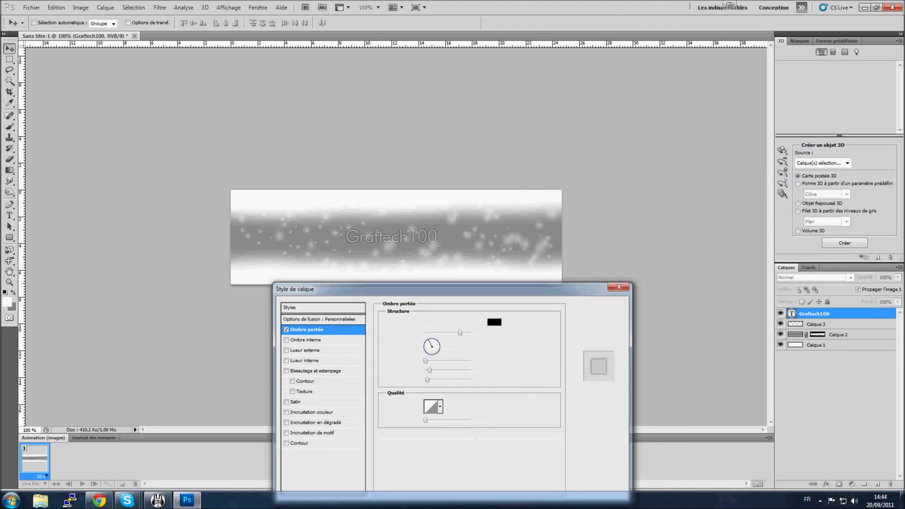
{"action": "left_click_drag", "start_coordinate": [400, 238], "coordinate": [405, 228]}
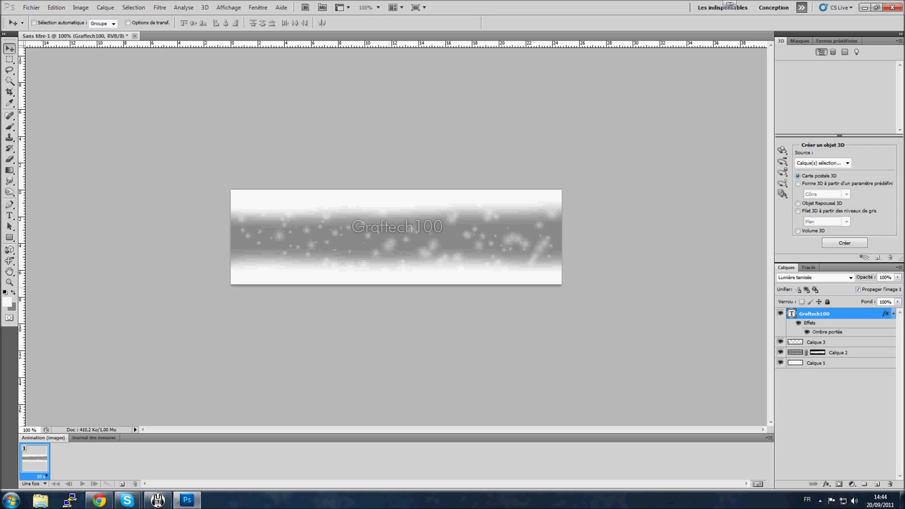
{"action": "left_click_drag", "start_coordinate": [435, 229], "coordinate": [438, 233]}
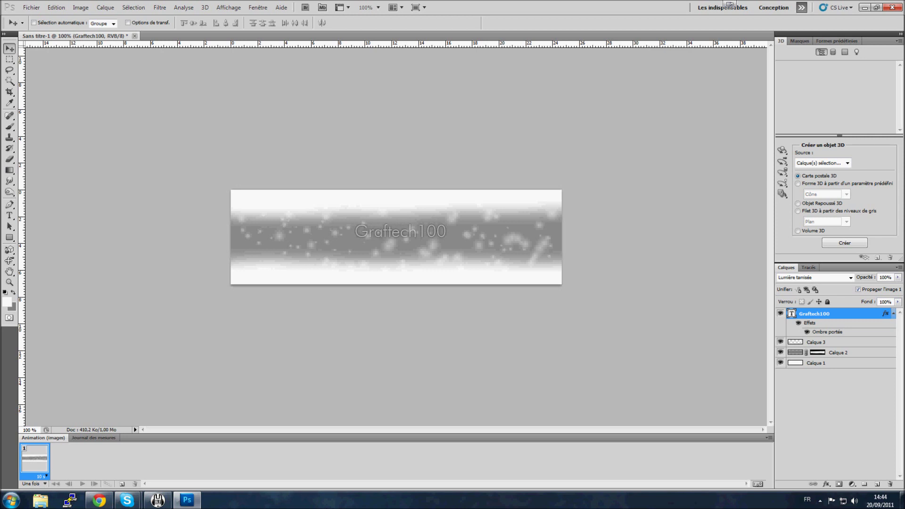
Duplicate the Graftech100 text layer and place the copy just below the original text.
{"action": "right_click", "coordinate": [820, 314]}
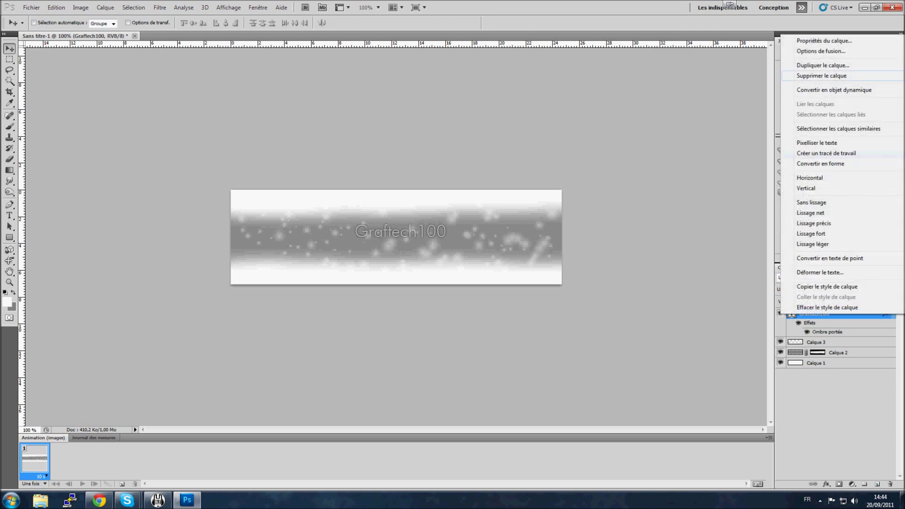
{"action": "left_click", "coordinate": [822, 65]}
{"action": "key", "text": "Return"}
{"action": "left_click_drag", "start_coordinate": [400, 233], "coordinate": [271, 235]}
Replace the duplicated text with "Signature" and move it up close beneath Graftech100.
{"action": "key", "text": "t"}
{"action": "type", "text": "Sgi"}
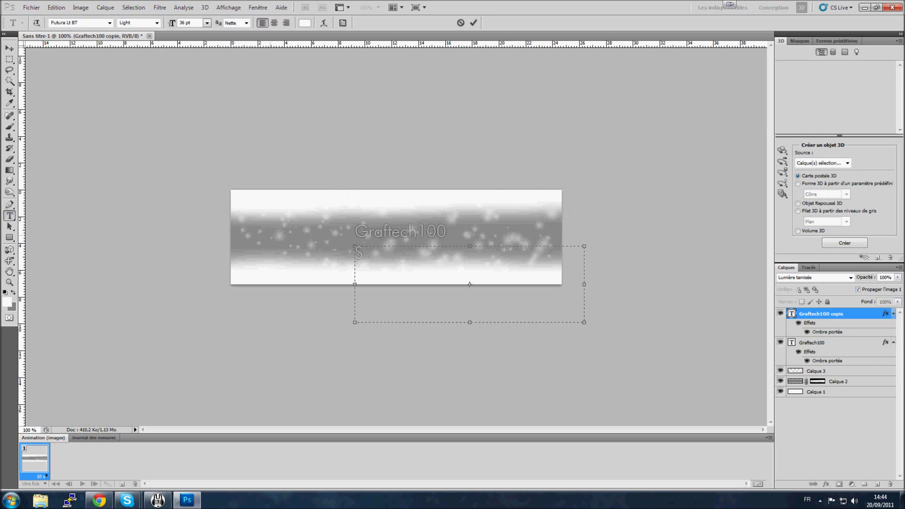
{"action": "key", "text": "BackSpace"}
{"action": "key", "text": "BackSpace"}
{"action": "type", "text": "ignat"}
{"action": "key", "text": "BackSpace"}
{"action": "key", "text": "BackSpace"}
{"action": "key", "text": "BackSpace"}
{"action": "key", "text": "BackSpace"}
{"action": "type", "text": "gnature"}
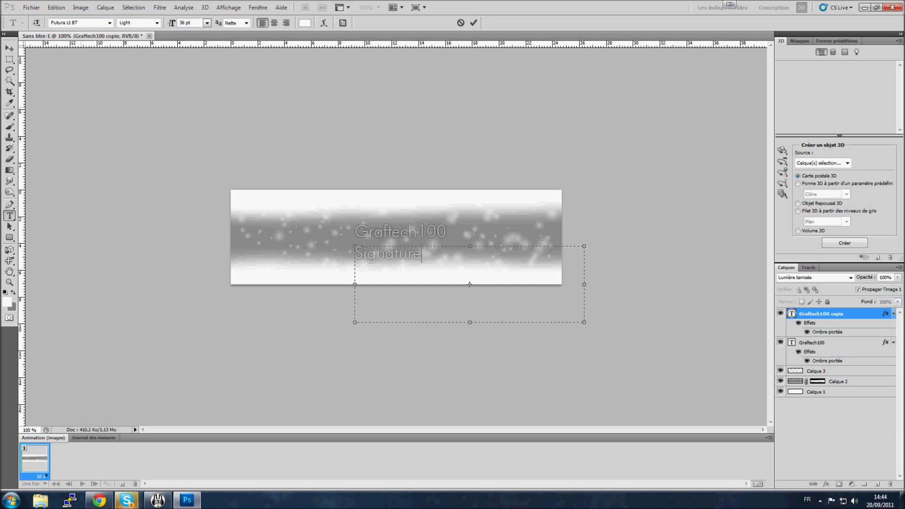
{"action": "left_click", "coordinate": [9, 48]}
{"action": "left_click_drag", "start_coordinate": [395, 263], "coordinate": [405, 254]}
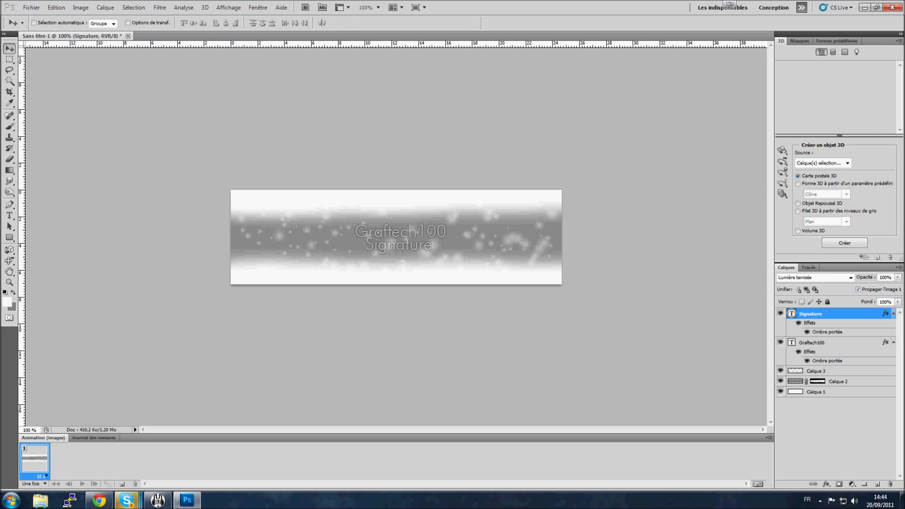
Try to quit Skype, and shift the Signature text slightly lower beneath Graftech100.
{"action": "right_click", "coordinate": [126, 501]}
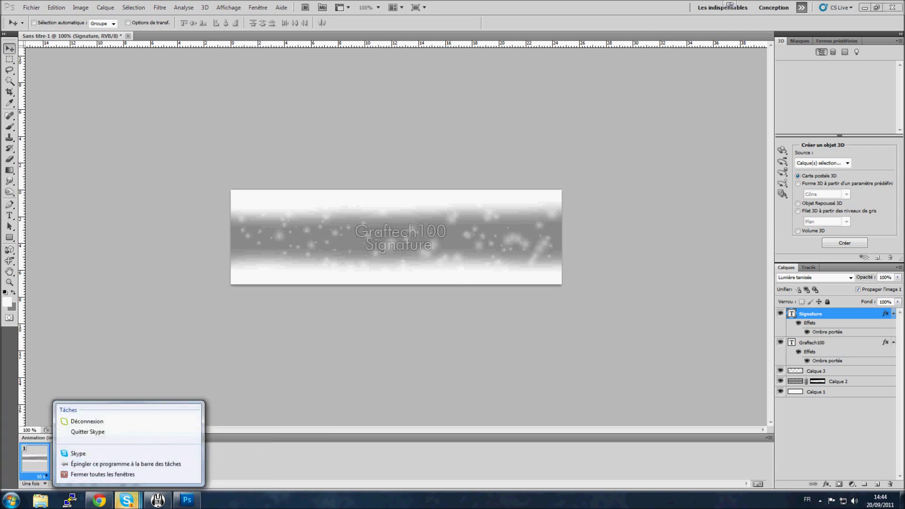
{"action": "left_click", "coordinate": [88, 432]}
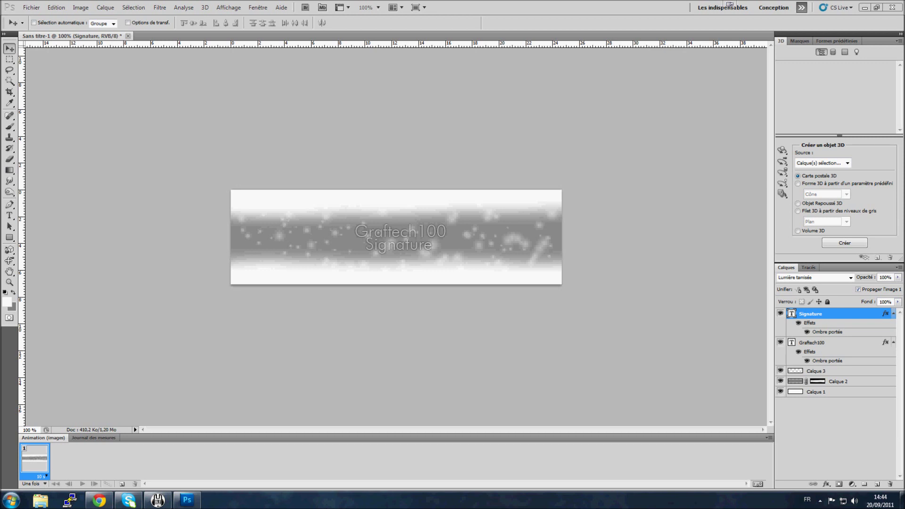
{"action": "mouse_move", "coordinate": [408, 243]}
{"action": "left_mouse_down"}
{"action": "mouse_move", "coordinate": [407, 229]}
{"action": "mouse_move", "coordinate": [406, 246]}
{"action": "left_mouse_up"}
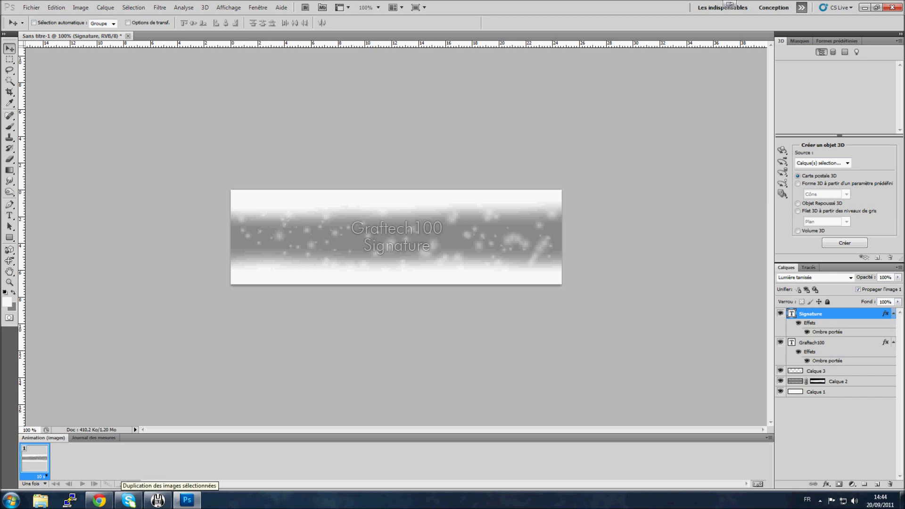
Duplicate the animation frame and set both frames to no delay (Sans délai).
{"action": "left_click", "coordinate": [121, 483]}
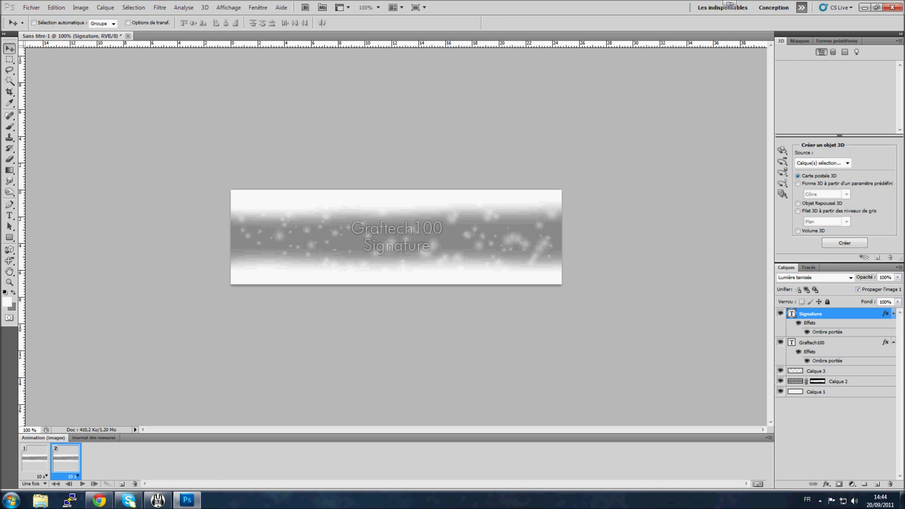
{"action": "left_click", "coordinate": [42, 476]}
{"action": "left_click", "coordinate": [47, 364]}
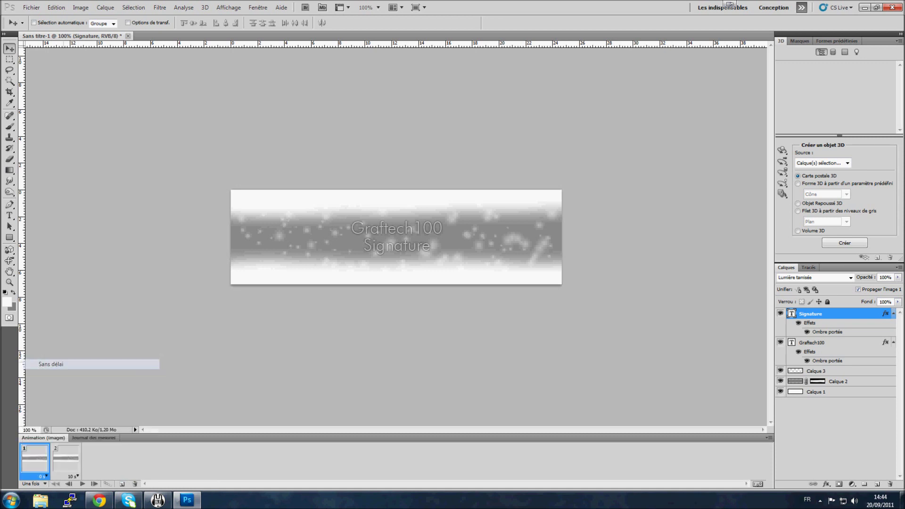
{"action": "left_click", "coordinate": [72, 476]}
{"action": "left_click", "coordinate": [75, 363]}
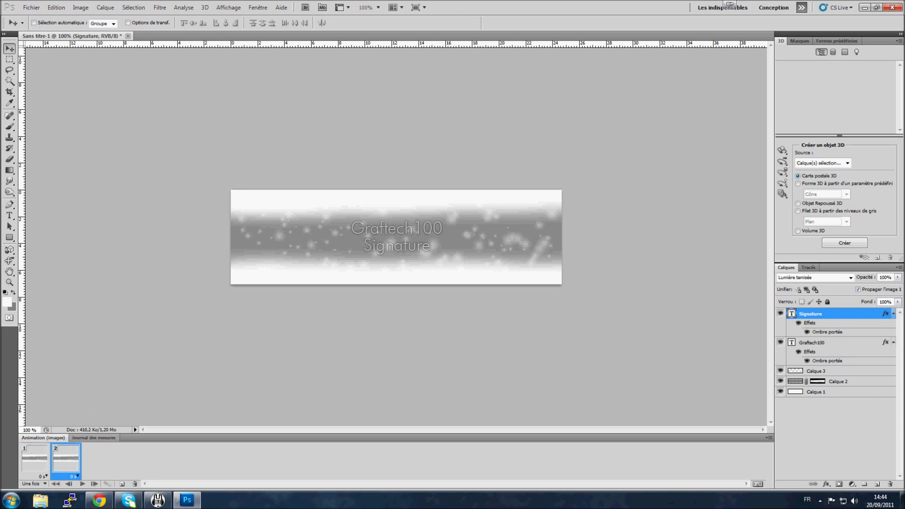
Compare the two animation frames by switching back and forth between them.
{"action": "right_click", "coordinate": [74, 459]}
{"action": "left_click", "coordinate": [34, 459]}
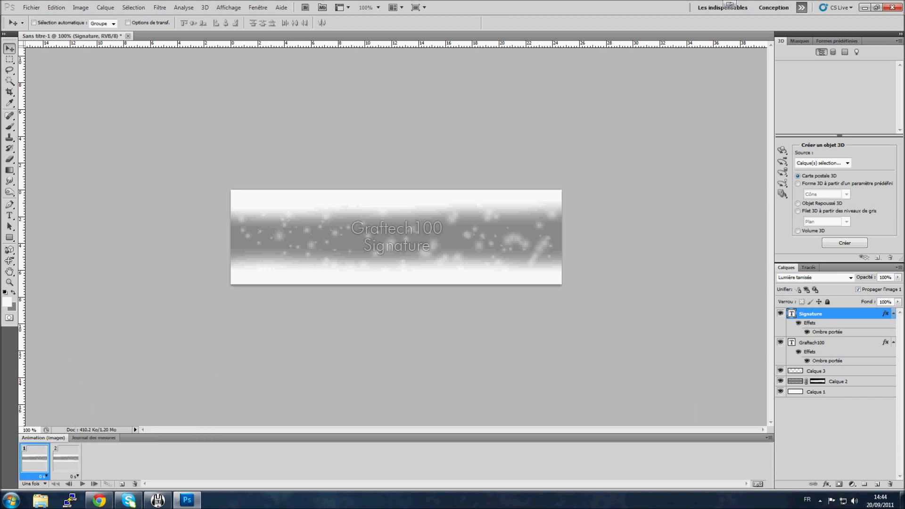
{"action": "left_click", "coordinate": [67, 459]}
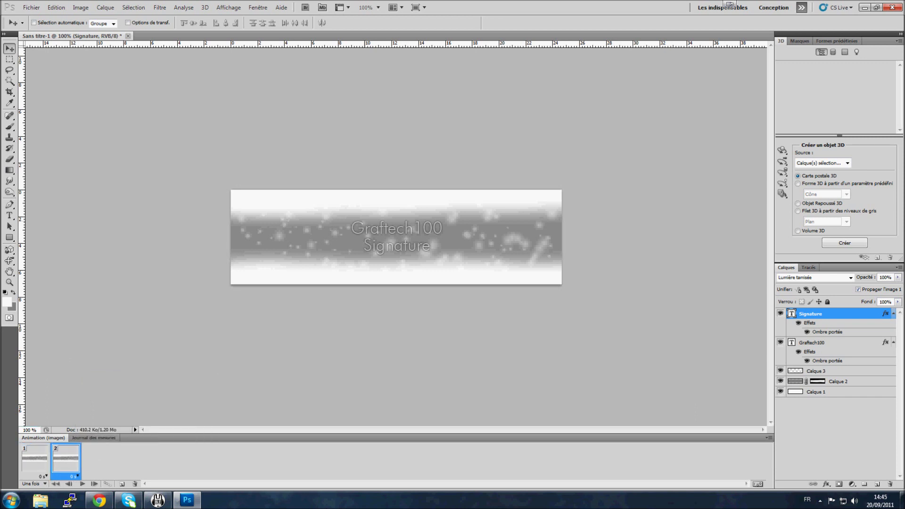
{"action": "left_click", "coordinate": [35, 459]}
{"action": "left_click", "coordinate": [66, 459]}
{"action": "left_click", "coordinate": [34, 459]}
{"action": "left_click", "coordinate": [66, 459]}
{"action": "left_click", "coordinate": [34, 457]}
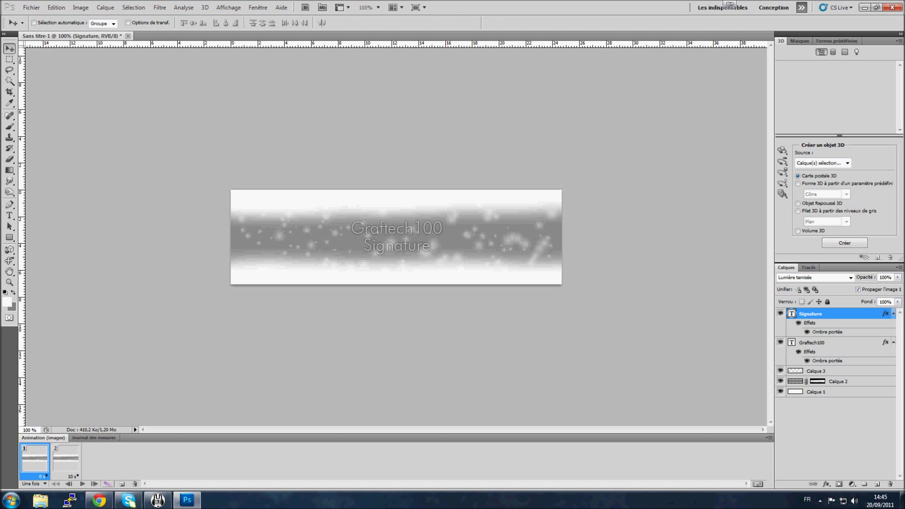
Delete the second animation frame, leaving only the first one.
{"action": "left_click", "coordinate": [65, 458]}
{"action": "left_click", "coordinate": [135, 483]}
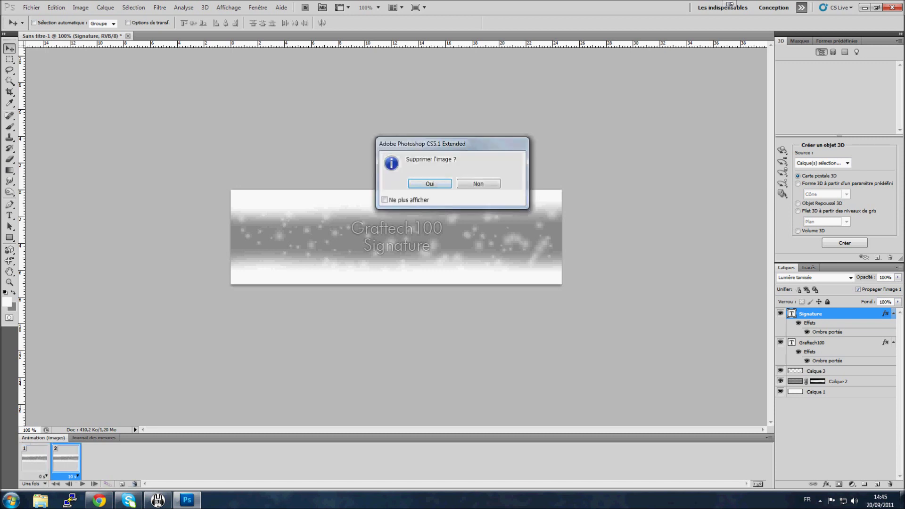
{"action": "left_click", "coordinate": [432, 182]}
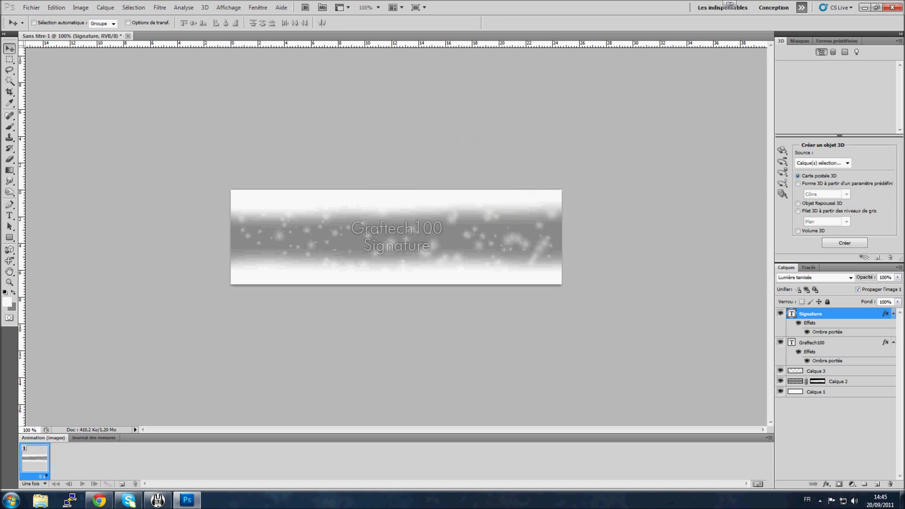
In the first frame, move the Graftech100 text horizontally out of the canvas past its left edge.
{"action": "left_click", "coordinate": [828, 343]}
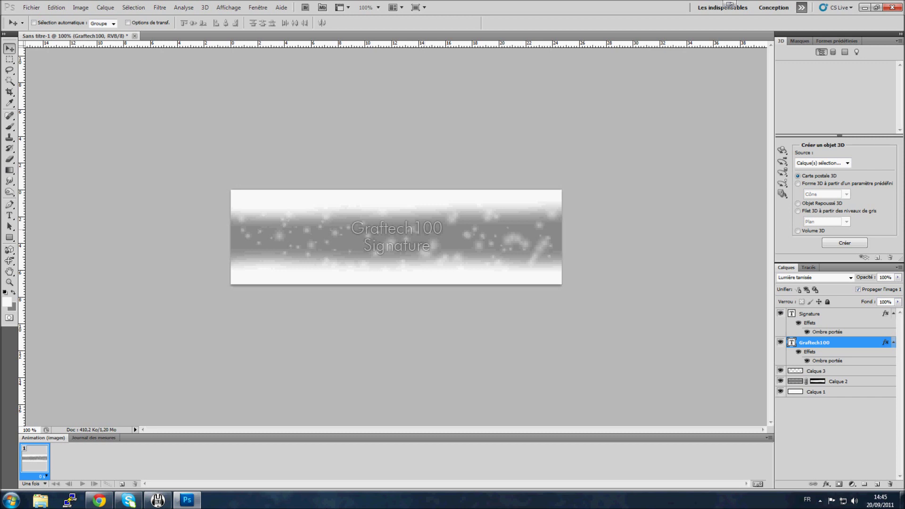
{"action": "left_click_drag", "start_coordinate": [396, 229], "coordinate": [261, 228]}
{"action": "key", "text": "shift+Left"}
{"action": "key", "text": "shift+Left"}
{"action": "key", "text": "shift+Left"}
{"action": "key", "text": "shift+Left"}
{"action": "key", "text": "shift+Left"}
{"action": "key", "text": "shift+Left"}
{"action": "key", "text": "shift+Left"}
{"action": "key", "text": "shift+Left"}
{"action": "key", "text": "shift+Left"}
{"action": "key", "text": "shift+Left"}
{"action": "key", "text": "shift+Left"}
{"action": "key", "text": "shift+Left"}
{"action": "key", "text": "shift+Left"}
{"action": "key", "text": "shift+Left"}
{"action": "key", "text": "shift+Left"}
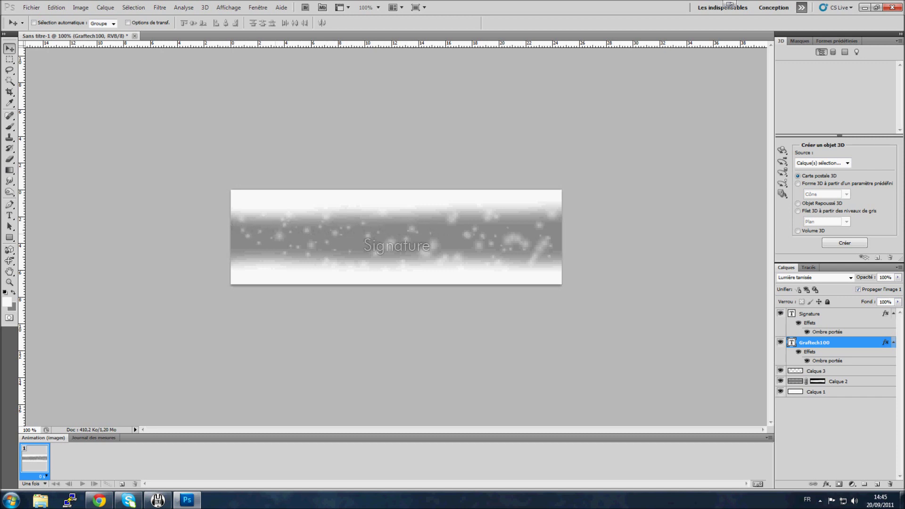
Move the Signature text horizontally out of the canvas past its right edge.
{"action": "left_click", "coordinate": [822, 314]}
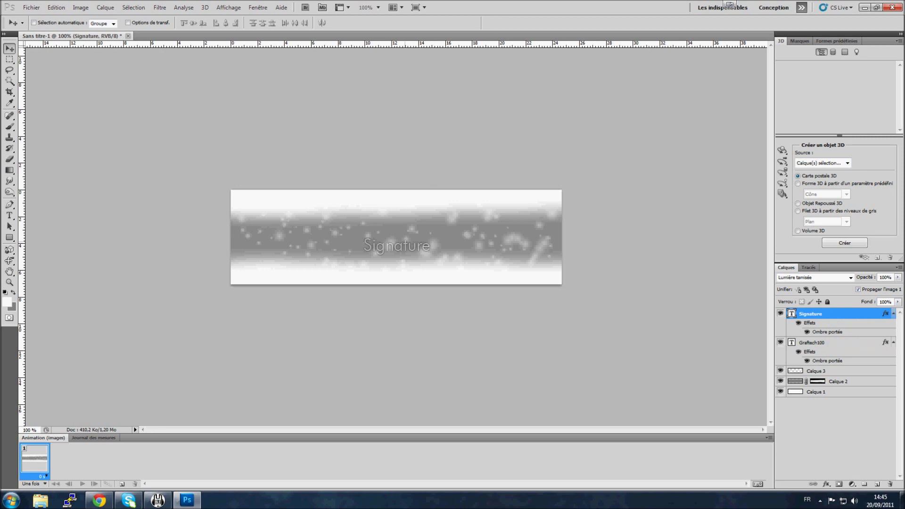
{"action": "key", "text": "shift+Right"}
{"action": "key", "text": "shift+Right"}
{"action": "key", "text": "shift+Right"}
{"action": "key", "text": "shift+Right"}
{"action": "key", "text": "shift+Right"}
{"action": "key", "text": "shift+Right"}
{"action": "key", "text": "shift+Right"}
{"action": "key", "text": "shift+Right"}
{"action": "key", "text": "shift+Right"}
{"action": "key", "text": "shift+Right"}
{"action": "key", "text": "shift+Right"}
{"action": "key", "text": "shift+Right"}
{"action": "key", "text": "shift+Right"}
{"action": "key", "text": "shift+Right"}
{"action": "key", "text": "shift+Right"}
{"action": "key", "text": "shift+Right"}
{"action": "key", "text": "shift+Right"}
{"action": "key", "text": "shift+Right"}
{"action": "key", "text": "shift+Right"}
{"action": "key", "text": "shift+Right"}
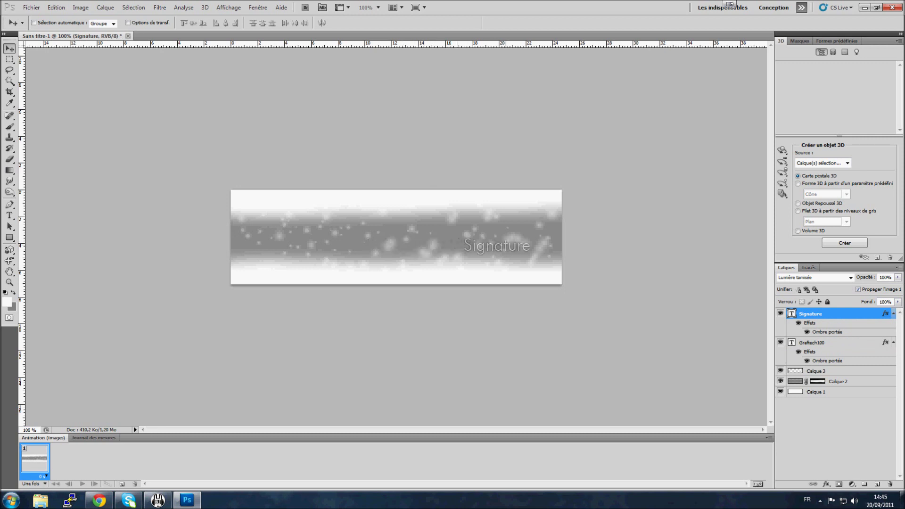
{"action": "key", "text": "shift+Right"}
{"action": "key", "text": "shift+Right"}
{"action": "key", "text": "shift+Right"}
{"action": "key", "text": "shift+Right"}
{"action": "key", "text": "shift+Right"}
{"action": "key", "text": "shift+Right"}
{"action": "key", "text": "shift+Right"}
{"action": "key", "text": "shift+Right"}
{"action": "key", "text": "shift+Right"}
{"action": "key", "text": "shift+Right"}
{"action": "key", "text": "shift+Right"}
Duplicate the frame and, in the second frame, bring the Graftech100 text back horizontally to the centre of the band.
{"action": "left_click", "coordinate": [122, 484]}
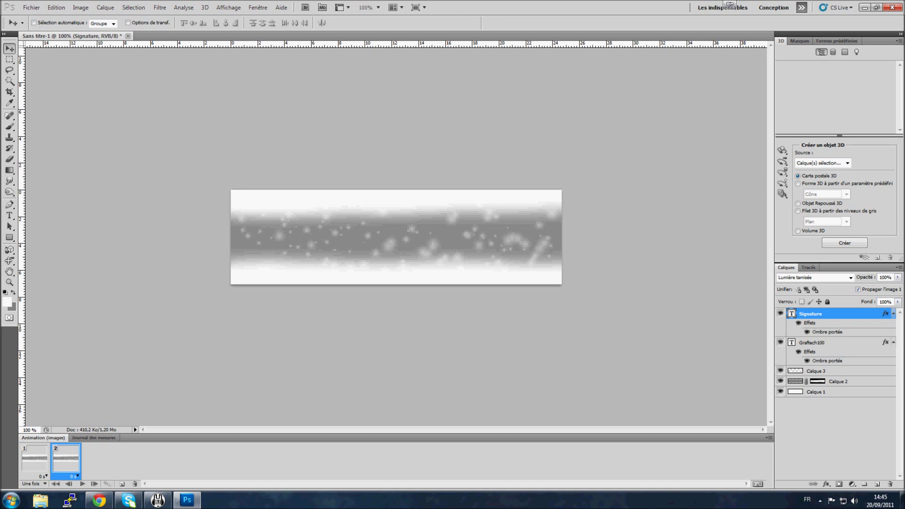
{"action": "left_click", "coordinate": [814, 342]}
{"action": "left_click_drag", "start_coordinate": [170, 228], "coordinate": [352, 228]}
{"action": "key", "text": "shift+Right"}
{"action": "key", "text": "shift+Right"}
{"action": "key", "text": "shift+Right"}
{"action": "key", "text": "shift+Right"}
{"action": "key", "text": "shift+Right"}
{"action": "key", "text": "shift+Right"}
{"action": "key", "text": "shift+Right"}
{"action": "key", "text": "shift+Right"}
{"action": "key", "text": "shift+Right"}
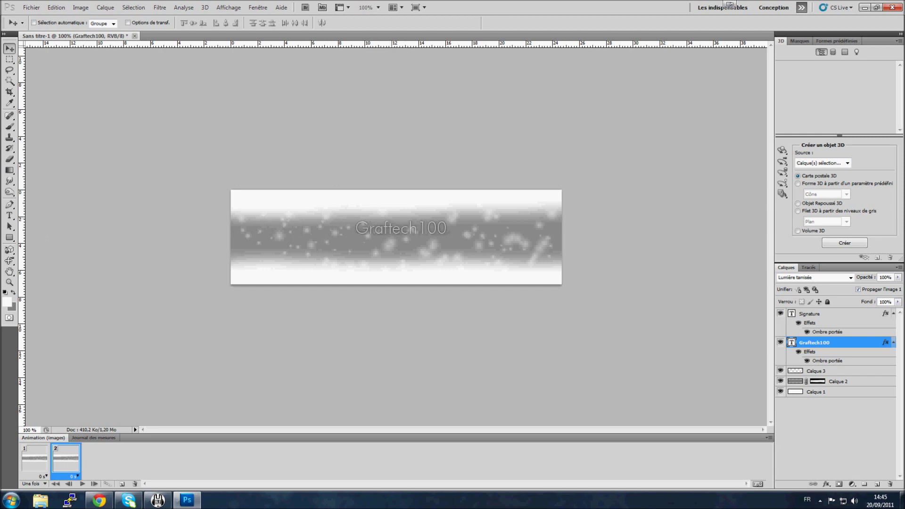
In the second frame, bring the Signature text back horizontally until it is centred beneath Graftech100.
{"action": "left_click", "coordinate": [810, 314]}
{"action": "key", "text": "shift+Left"}
{"action": "key", "text": "shift+Left"}
{"action": "key", "text": "shift+Left"}
{"action": "key", "text": "shift+Left"}
{"action": "key", "text": "shift+Left"}
{"action": "key", "text": "shift+Left"}
{"action": "key", "text": "shift+Left"}
{"action": "key", "text": "shift+Left"}
{"action": "key", "text": "shift+Left"}
{"action": "key", "text": "shift+Left"}
{"action": "key", "text": "shift+Left"}
{"action": "key", "text": "shift+Left"}
{"action": "key", "text": "shift+Left"}
{"action": "key", "text": "shift+Left"}
{"action": "key", "text": "shift+Left"}
{"action": "key", "text": "shift+Left"}
{"action": "key", "text": "shift+Left"}
{"action": "key", "text": "shift+Left"}
{"action": "key", "text": "shift+Left"}
{"action": "key", "text": "shift+Left"}
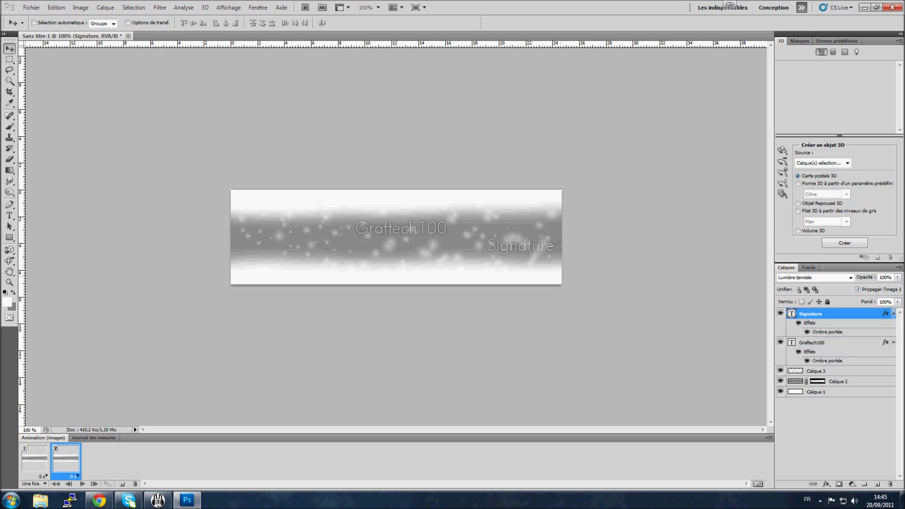
{"action": "key", "text": "Left"}
{"action": "key", "text": "Left"}
{"action": "key", "text": "Left"}
{"action": "key", "text": "Left"}
{"action": "key", "text": "Left"}
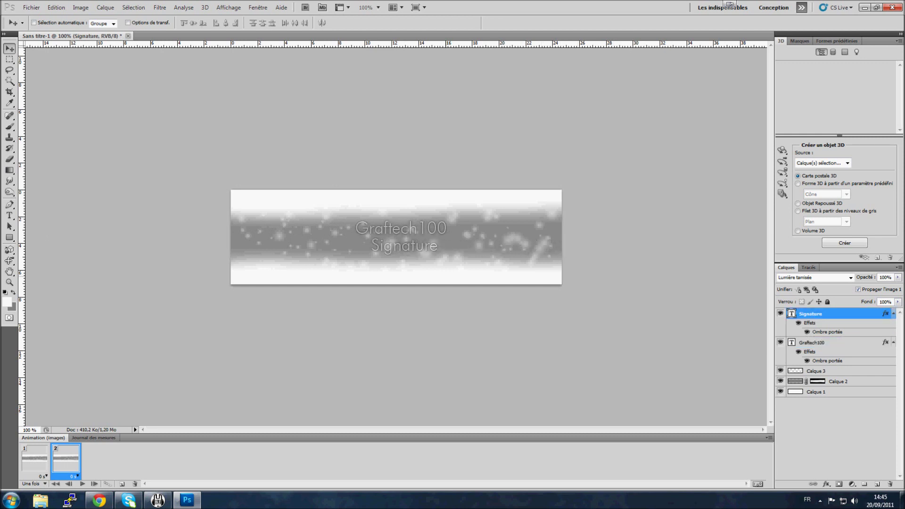
Check the text positions by stepping between the first and second animation frames.
{"action": "left_click", "coordinate": [35, 458]}
{"action": "left_click", "coordinate": [66, 459]}
{"action": "left_click", "coordinate": [34, 458]}
{"action": "left_click", "coordinate": [66, 459]}
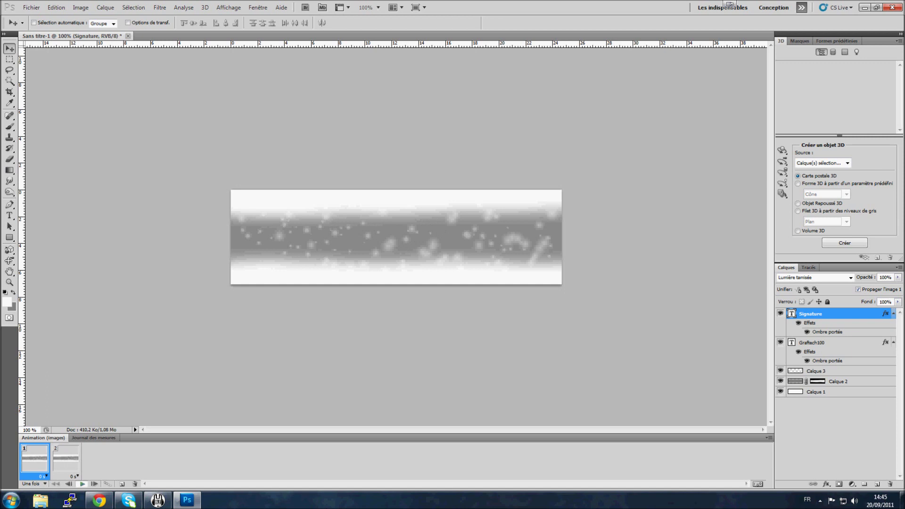
{"action": "left_click", "coordinate": [95, 483]}
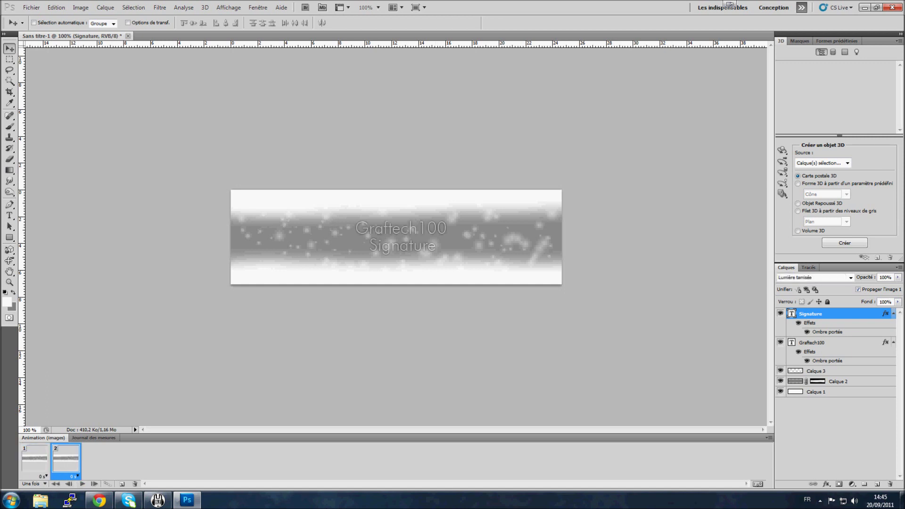
{"action": "left_click", "coordinate": [34, 459]}
{"action": "left_click", "coordinate": [65, 459]}
Tween the second frame with the previous one, adding 8 frames for all layers with only Position enabled, without Opacity and Effects.
{"action": "left_click", "coordinate": [108, 484]}
{"action": "left_click_drag", "start_coordinate": [171, 111], "coordinate": [452, 311]}
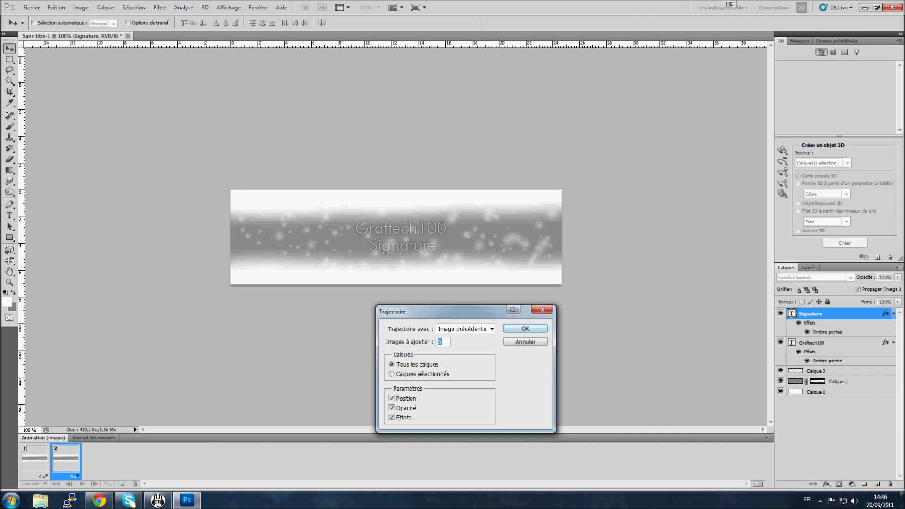
{"action": "type", "text": "8"}
{"action": "left_click_drag", "start_coordinate": [443, 311], "coordinate": [449, 308]}
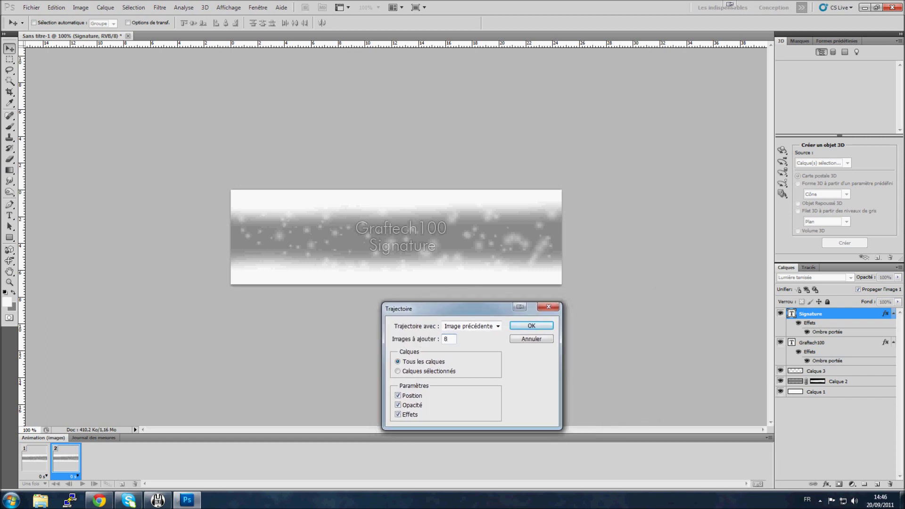
{"action": "left_click", "coordinate": [398, 405]}
{"action": "left_click", "coordinate": [397, 415]}
{"action": "left_click_drag", "start_coordinate": [444, 308], "coordinate": [345, 321]}
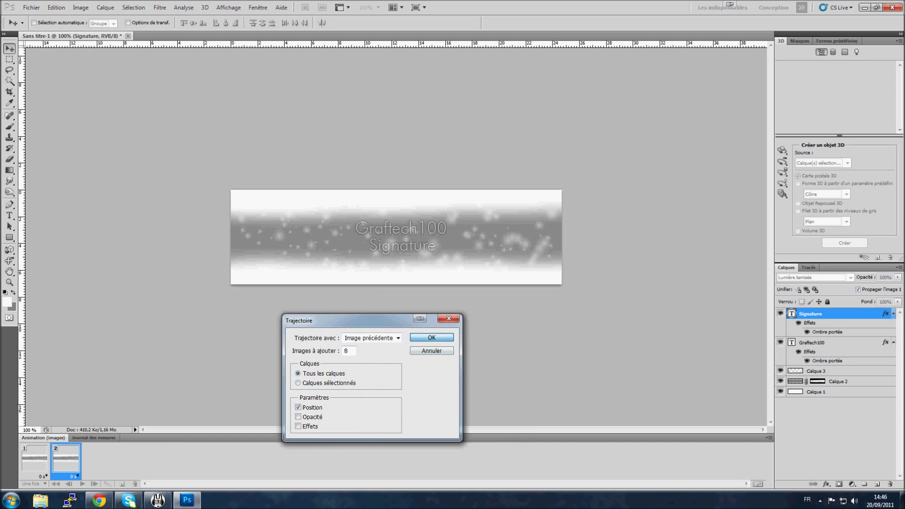
{"action": "key", "text": "Return"}
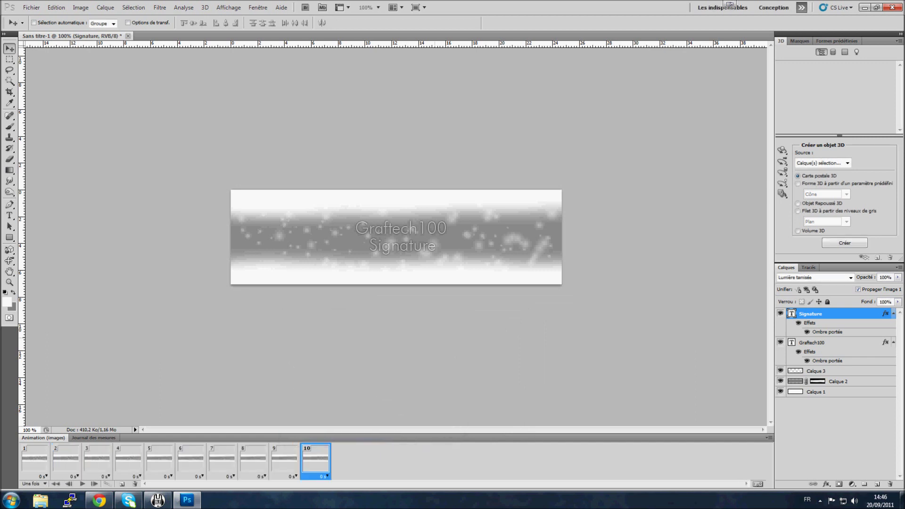
Play the animation from the first frame to preview the sliding texts.
{"action": "left_click", "coordinate": [34, 459]}
{"action": "left_click", "coordinate": [82, 484]}
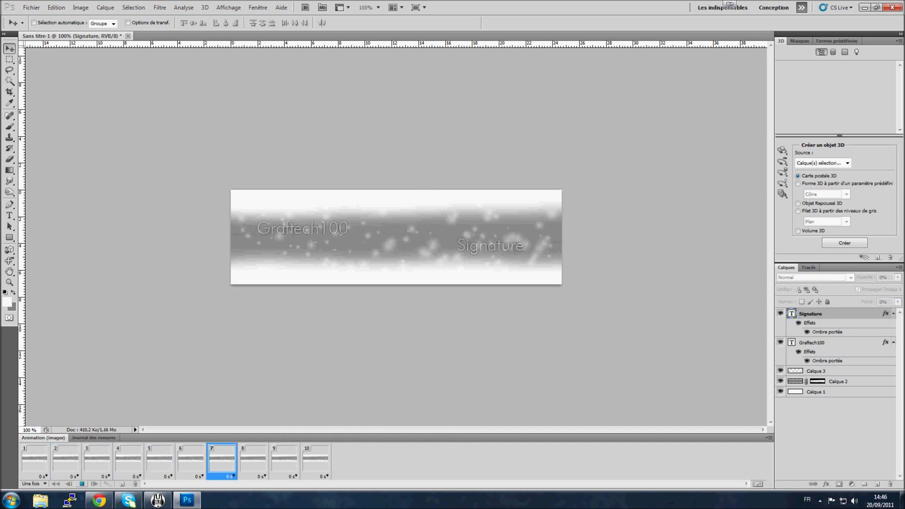
{"action": "left_click", "coordinate": [82, 483]}
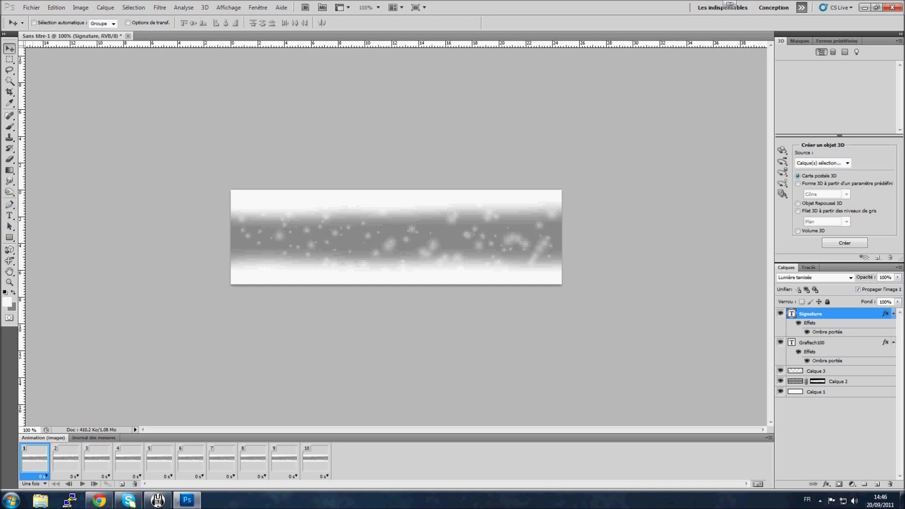
Add a credit text in the banner's lower-right area reading "Design By" plus the designer's name, sized 24 pt.
{"action": "left_click", "coordinate": [9, 215]}
{"action": "left_click_drag", "start_coordinate": [461, 255], "coordinate": [553, 283]}
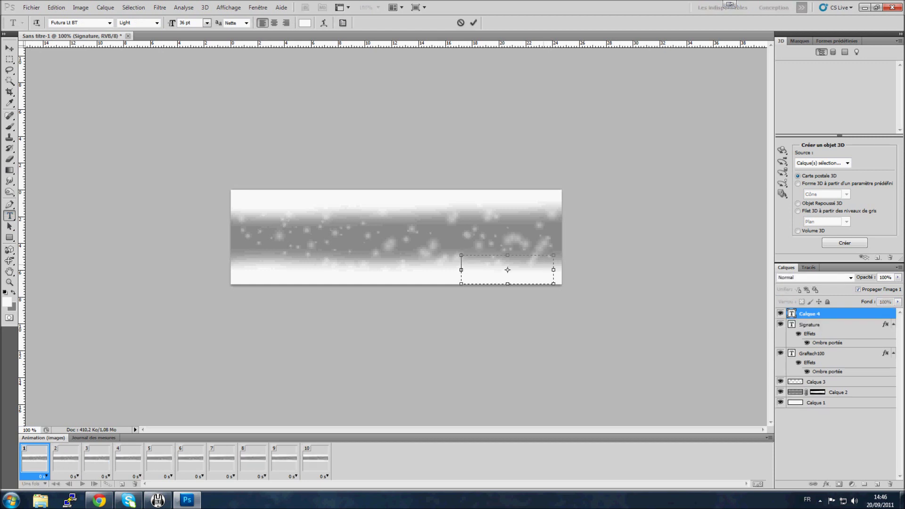
{"action": "type", "text": "Design By Wel"}
{"action": "key", "text": "ctrl+a"}
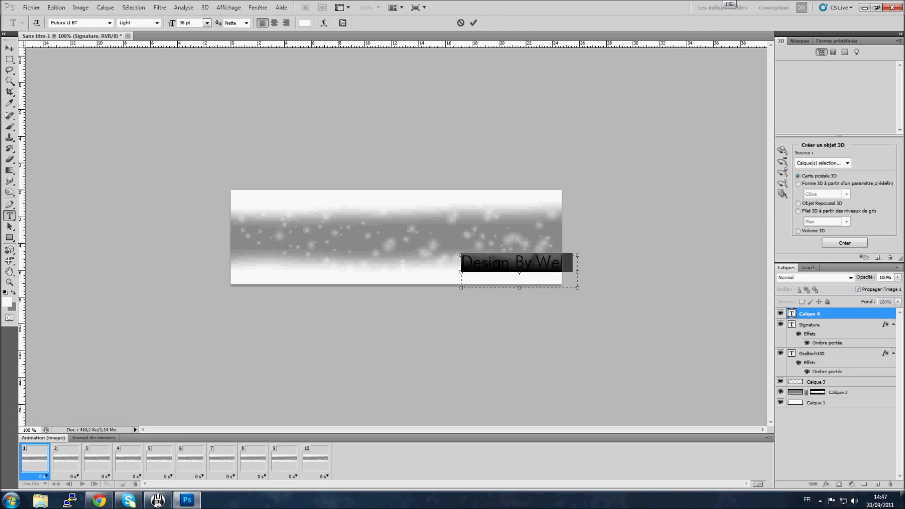
{"action": "left_click", "coordinate": [206, 22]}
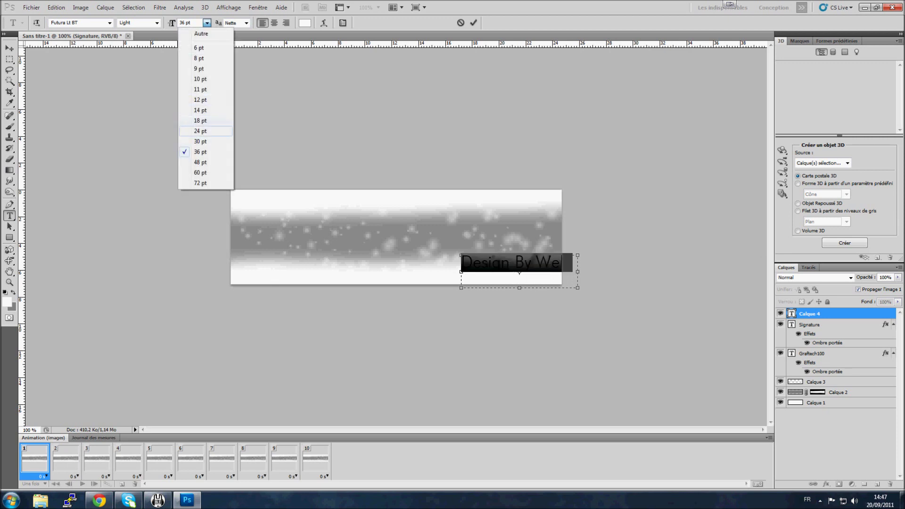
{"action": "left_click", "coordinate": [206, 131]}
Move the credit text into the banner's lower-right corner and select frame 10 of the animation.
{"action": "left_click", "coordinate": [9, 48]}
{"action": "left_click_drag", "start_coordinate": [499, 264], "coordinate": [523, 278]}
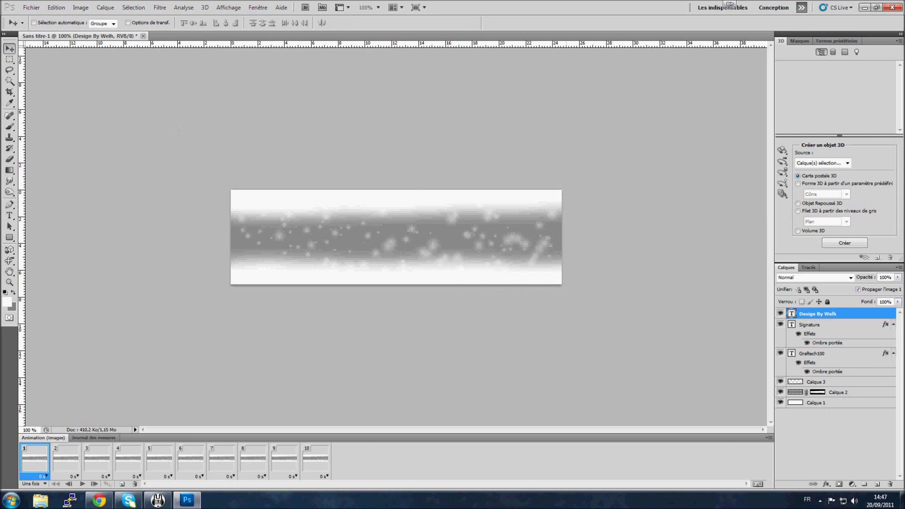
{"action": "left_click", "coordinate": [315, 460]}
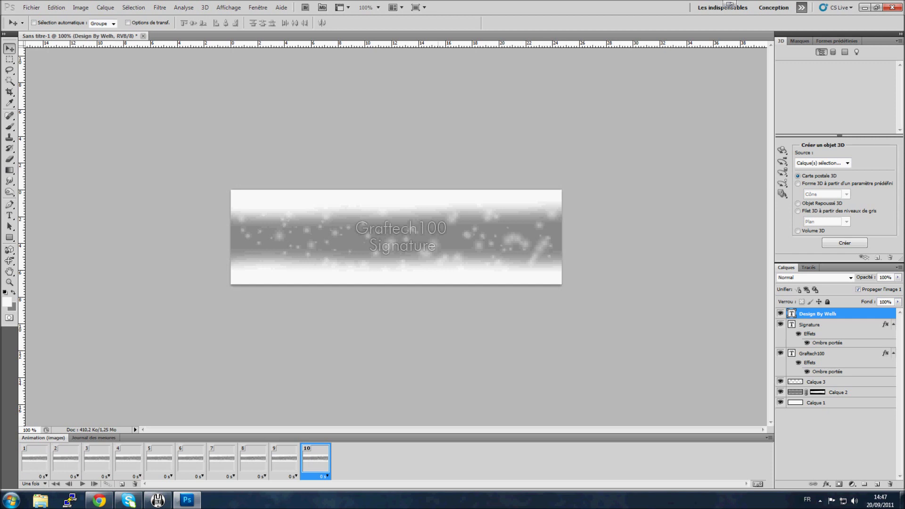
Duplicate frame 10 and, on the new frame, move the credit text up into the banner's lower-right corner.
{"action": "left_click", "coordinate": [122, 484]}
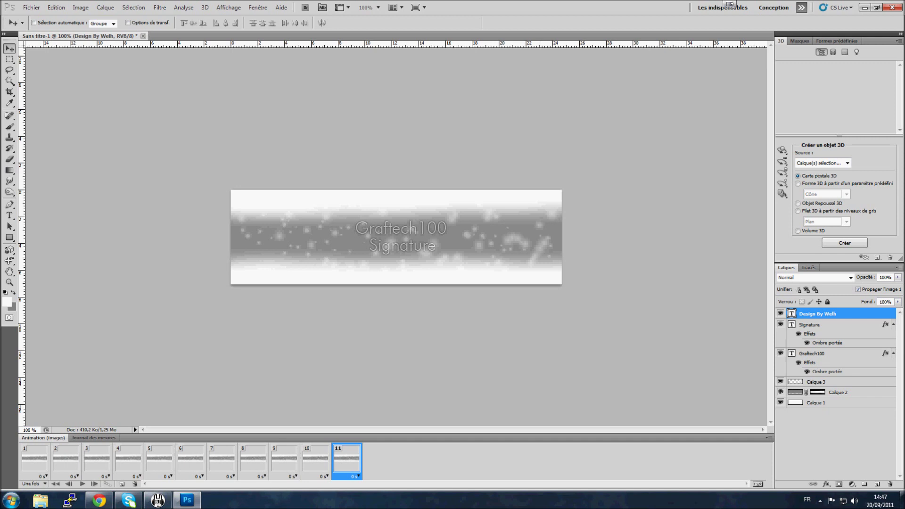
{"action": "left_click_drag", "start_coordinate": [546, 293], "coordinate": [545, 279]}
{"action": "left_click_drag", "start_coordinate": [541, 278], "coordinate": [540, 292]}
Tween frame 11 with the previous frame, adding 3 frames for all layers with only Position enabled.
{"action": "left_click", "coordinate": [107, 483]}
{"action": "left_click_drag", "start_coordinate": [349, 320], "coordinate": [159, 274]}
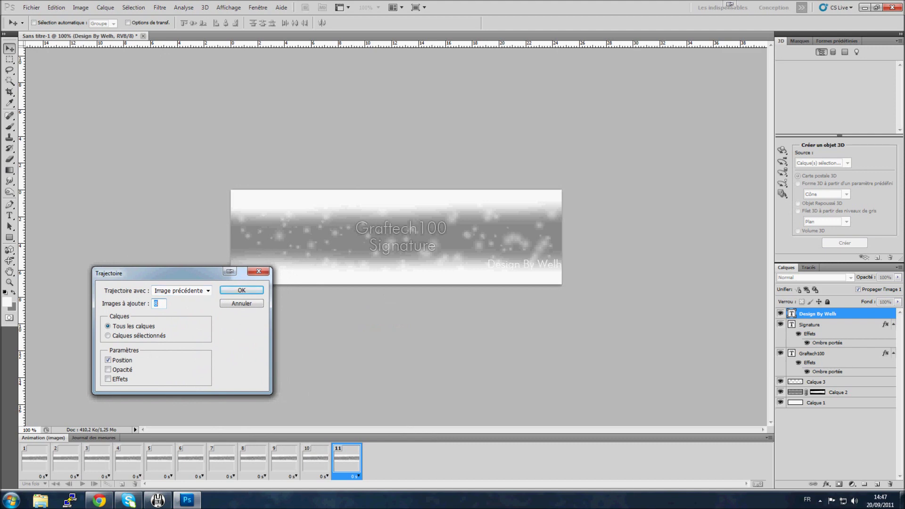
{"action": "type", "text": "3"}
{"action": "key", "text": "Return"}
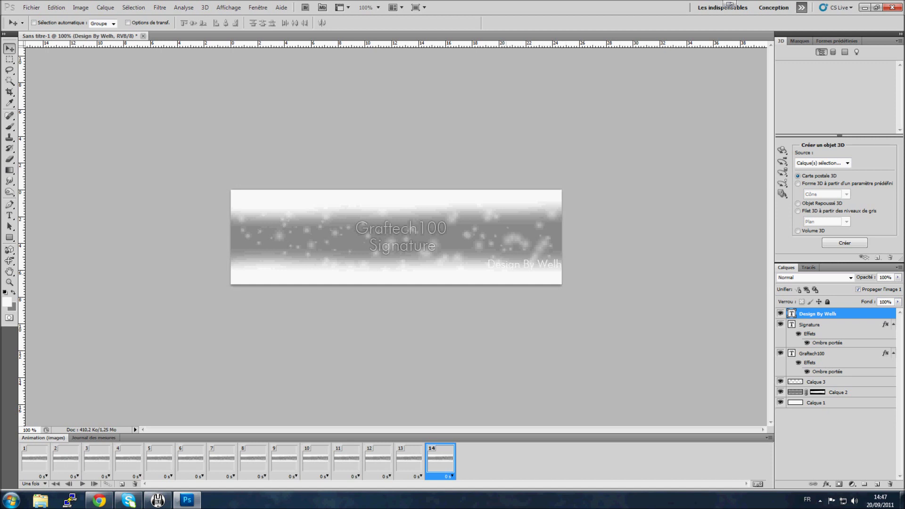
Compare frames 1, 13 and 14 to examine how the texts appear at the start and end of the animation.
{"action": "left_click", "coordinate": [409, 460]}
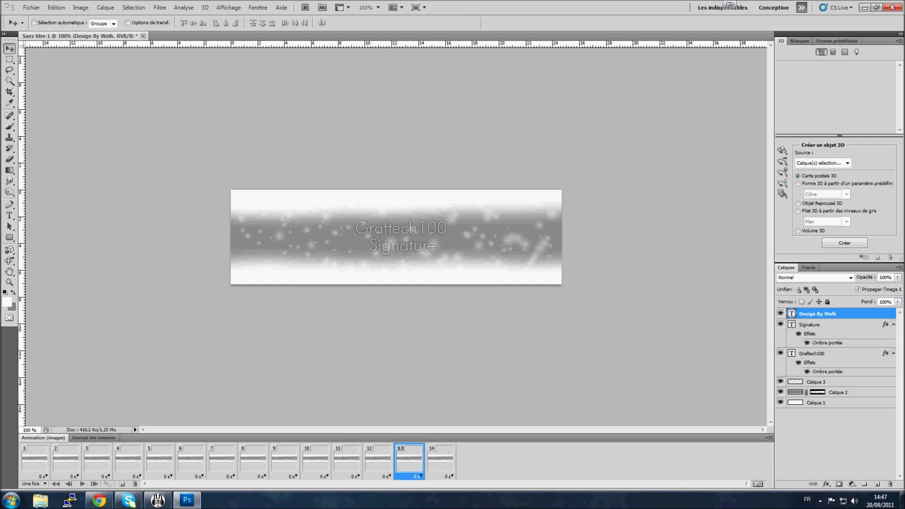
{"action": "left_click", "coordinate": [440, 459]}
{"action": "left_click", "coordinate": [34, 459]}
{"action": "left_click", "coordinate": [440, 459]}
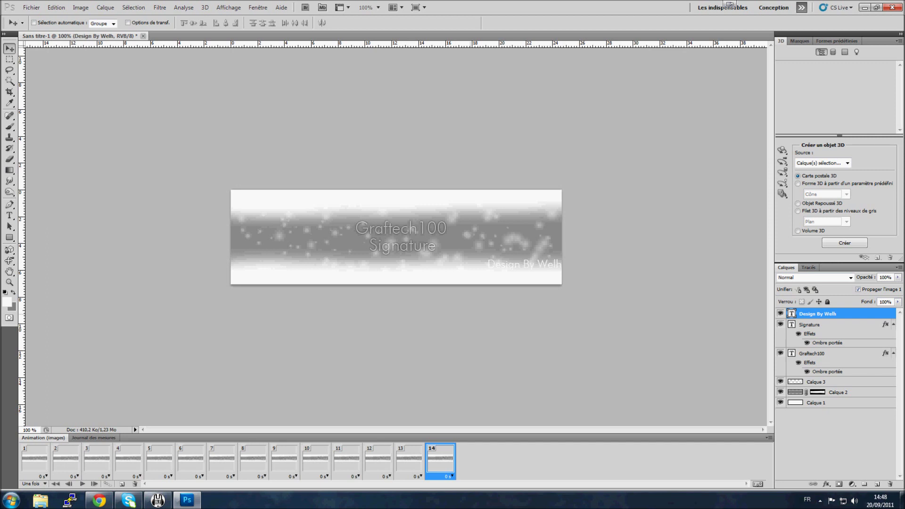
{"action": "left_click", "coordinate": [409, 458]}
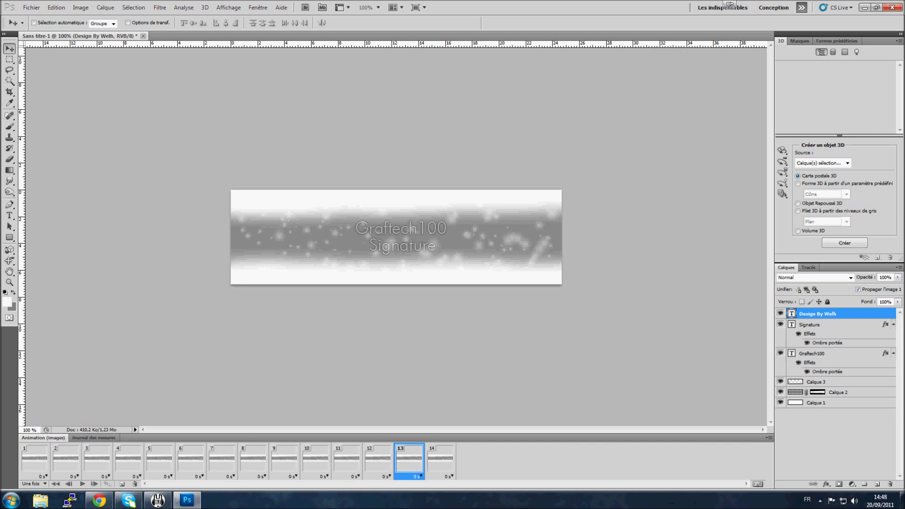
{"action": "left_click", "coordinate": [34, 459]}
{"action": "left_click", "coordinate": [10, 215]}
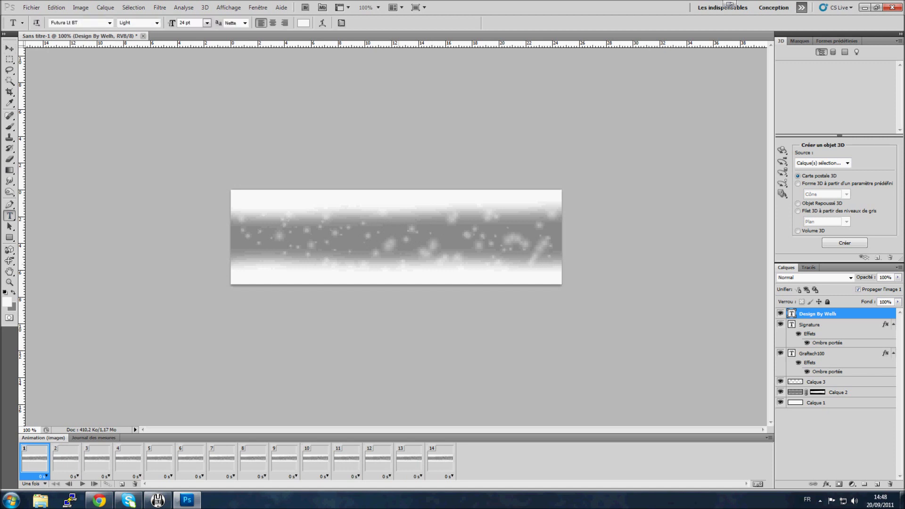
{"action": "left_click", "coordinate": [440, 459]}
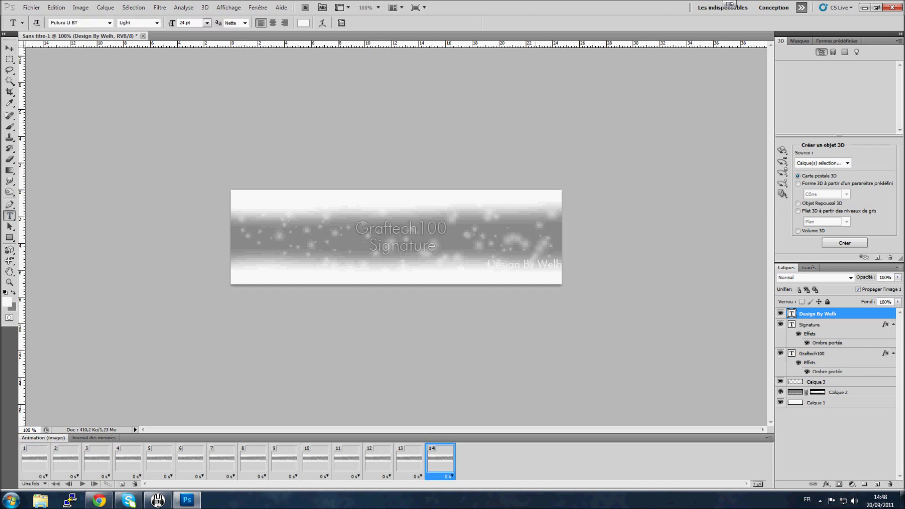
Activate the Move tool and duplicate frame 14 at the end of the animation.
{"action": "left_click", "coordinate": [9, 48]}
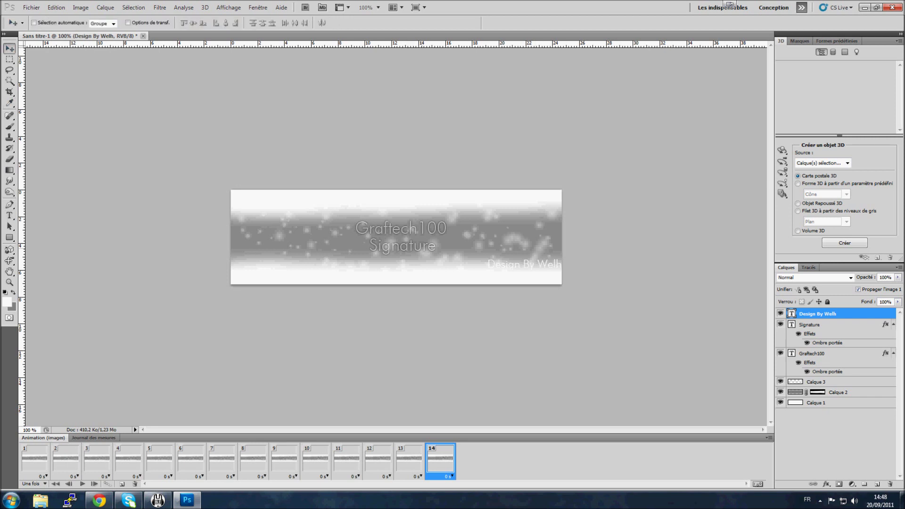
{"action": "left_click", "coordinate": [122, 484]}
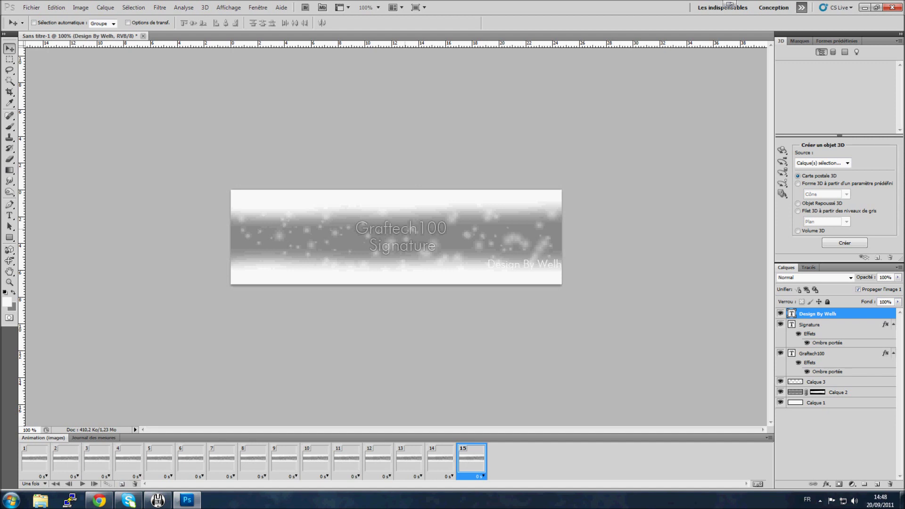
{"action": "key", "text": "shift+Left"}
{"action": "key", "text": "shift+Left"}
{"action": "key", "text": "shift+Left"}
{"action": "key", "text": "shift+Left"}
{"action": "key", "text": "shift+Left"}
{"action": "key", "text": "shift+Left"}
{"action": "key", "text": "shift+Left"}
{"action": "key", "text": "shift+Left"}
{"action": "key", "text": "shift+Left"}
{"action": "key", "text": "ctrl+z"}
On frame 15, move "Graftech100" off the banner's left edge and "Signature" off its right edge.
{"action": "left_click", "coordinate": [814, 353]}
{"action": "left_click_drag", "start_coordinate": [392, 227], "coordinate": [179, 227]}
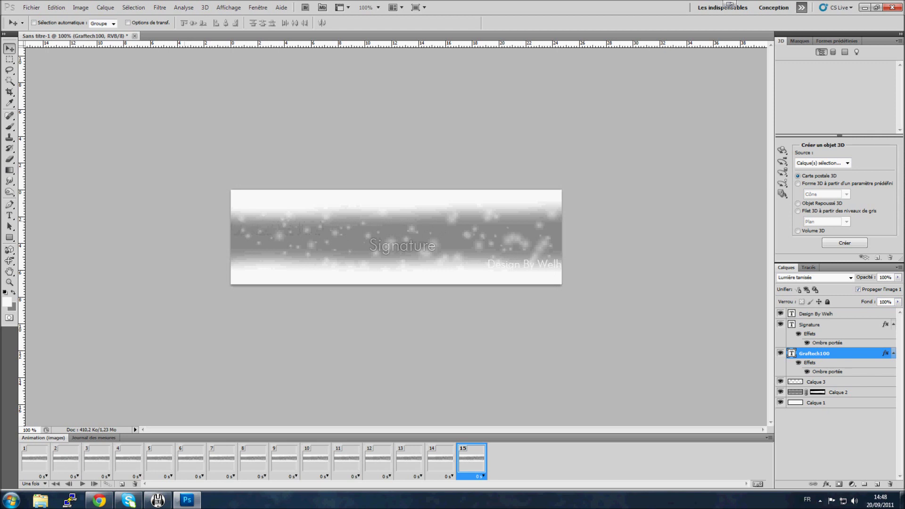
{"action": "left_click", "coordinate": [810, 325]}
{"action": "left_click_drag", "start_coordinate": [402, 246], "coordinate": [598, 246]}
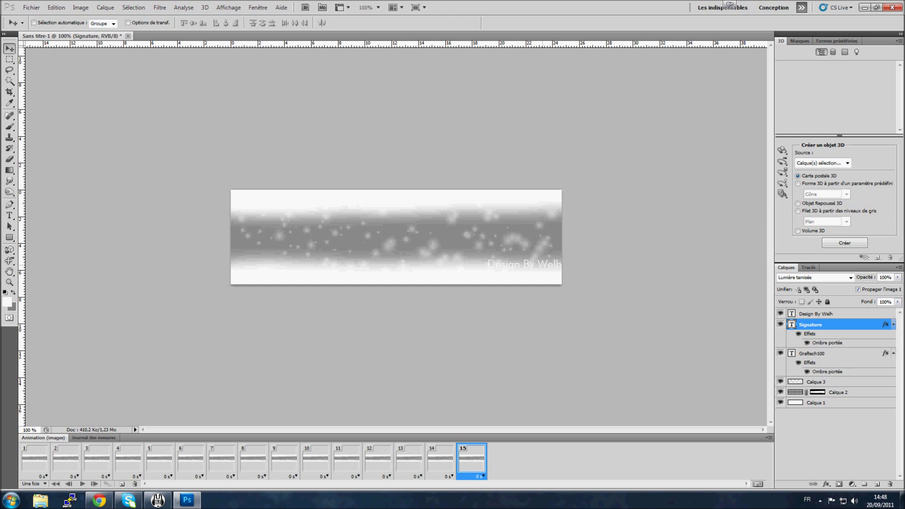
{"action": "left_click_drag", "start_coordinate": [606, 264], "coordinate": [588, 273]}
Move the credit text to the centre of the grey band on frame 15.
{"action": "left_click", "coordinate": [816, 314]}
{"action": "left_click_drag", "start_coordinate": [538, 288], "coordinate": [419, 263]}
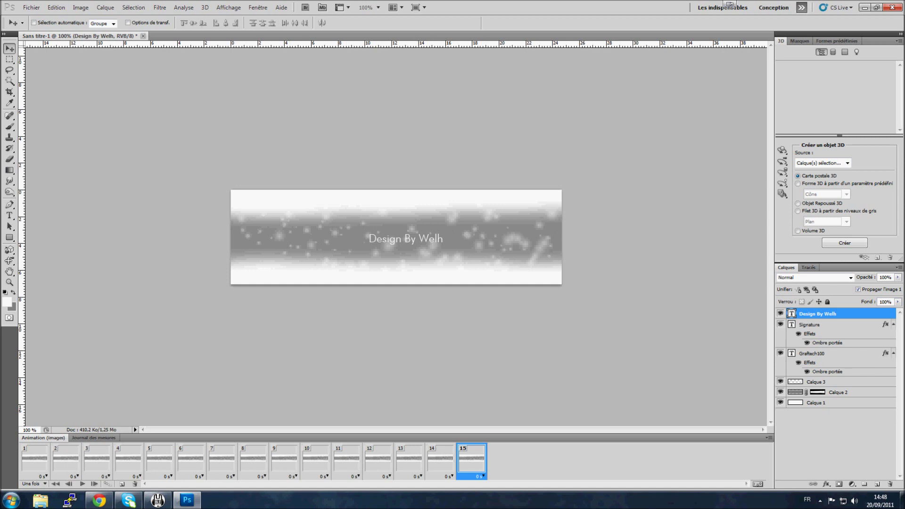
{"action": "right_click", "coordinate": [820, 312]}
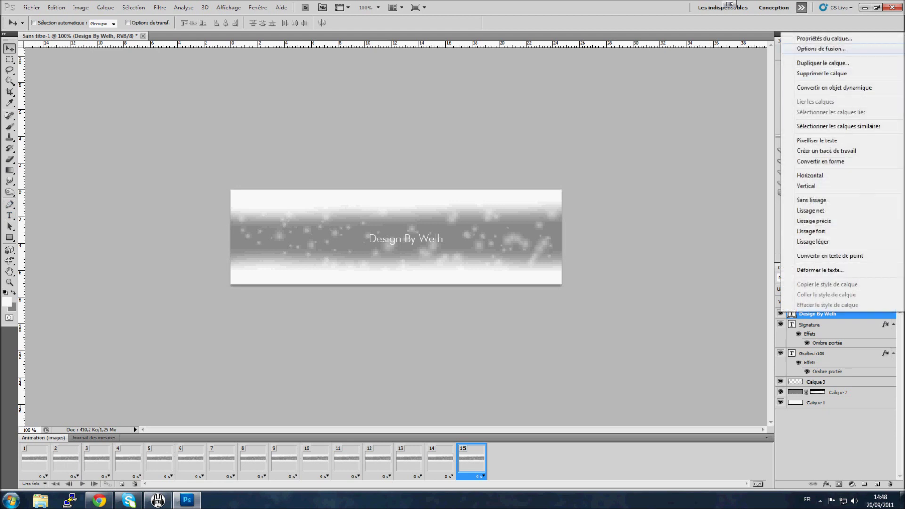
{"action": "left_click", "coordinate": [820, 49]}
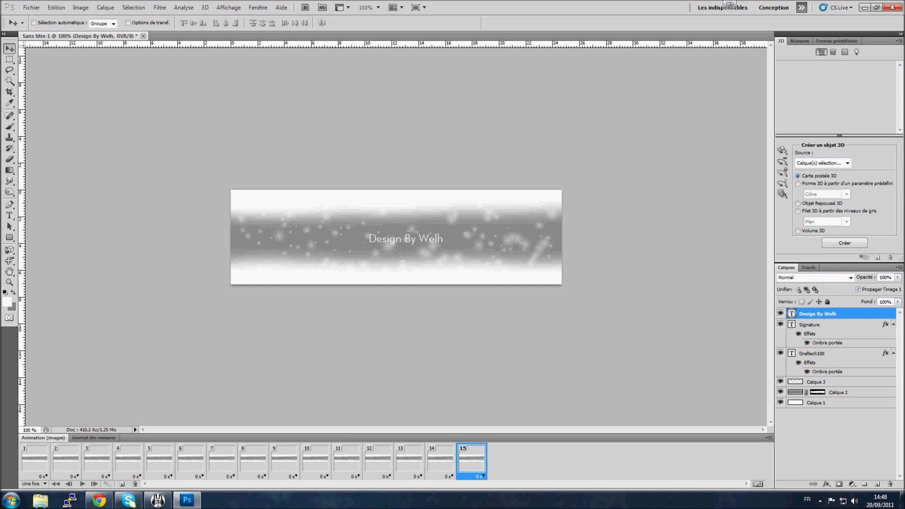
Tween frame 15 with the previous frame, adding 8 frames for all layers with only Position enabled.
{"action": "left_click", "coordinate": [107, 483]}
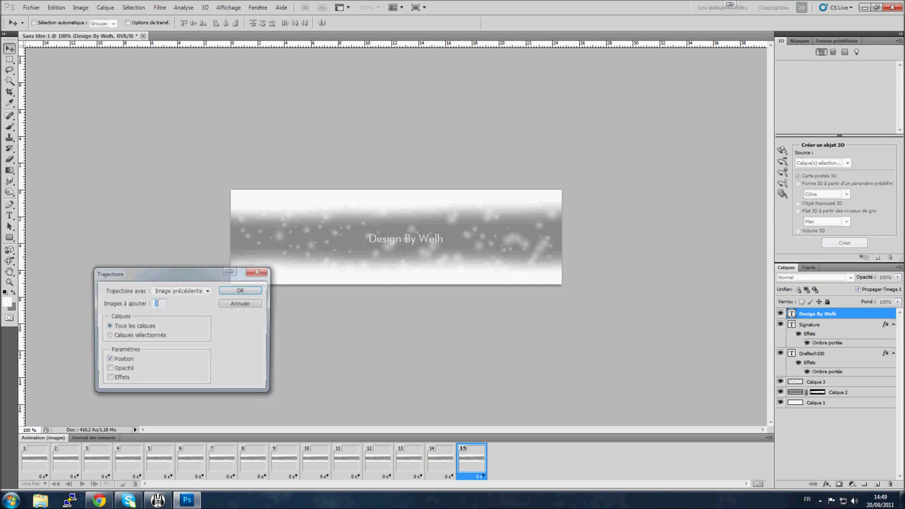
{"action": "type", "text": "98"}
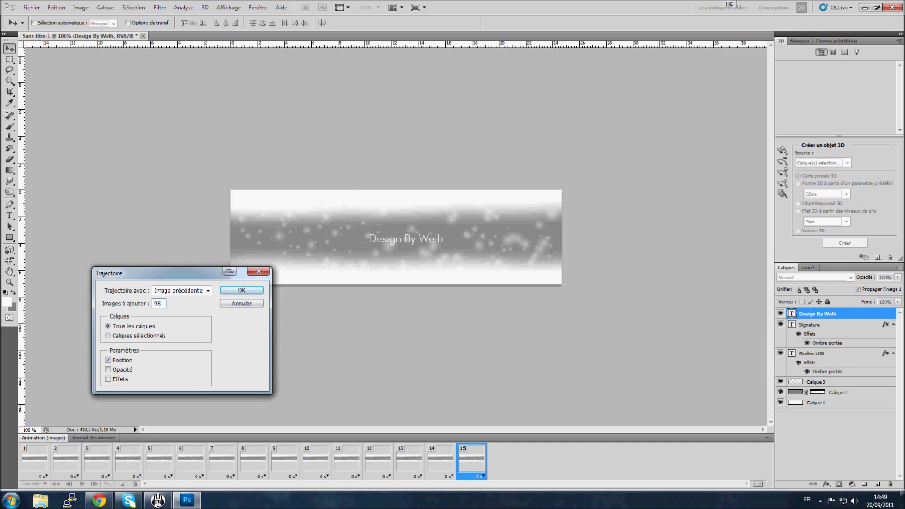
{"action": "key", "text": "BackSpace"}
{"action": "key", "text": "BackSpace"}
{"action": "type", "text": "8"}
{"action": "key", "text": "Return"}
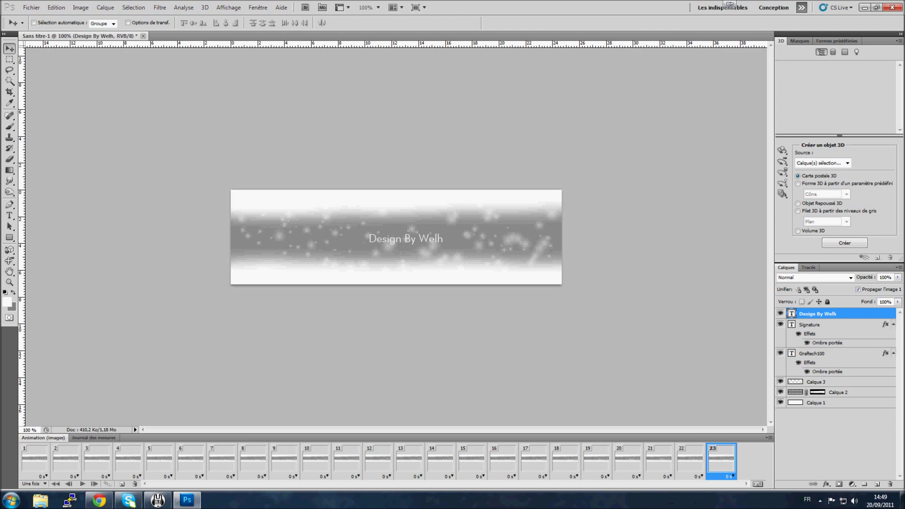
{"action": "right_click", "coordinate": [830, 313]}
{"action": "left_click", "coordinate": [819, 51]}
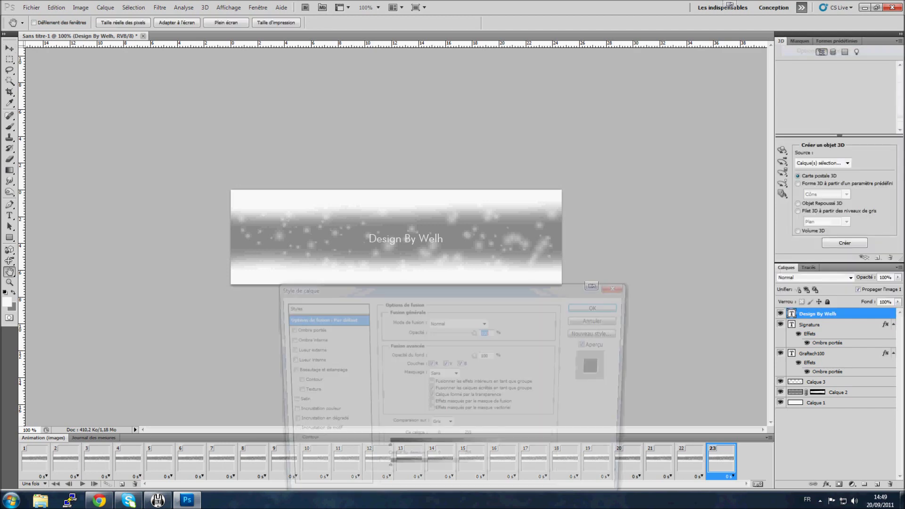
{"action": "key", "text": "Escape"}
{"action": "key", "text": "v"}
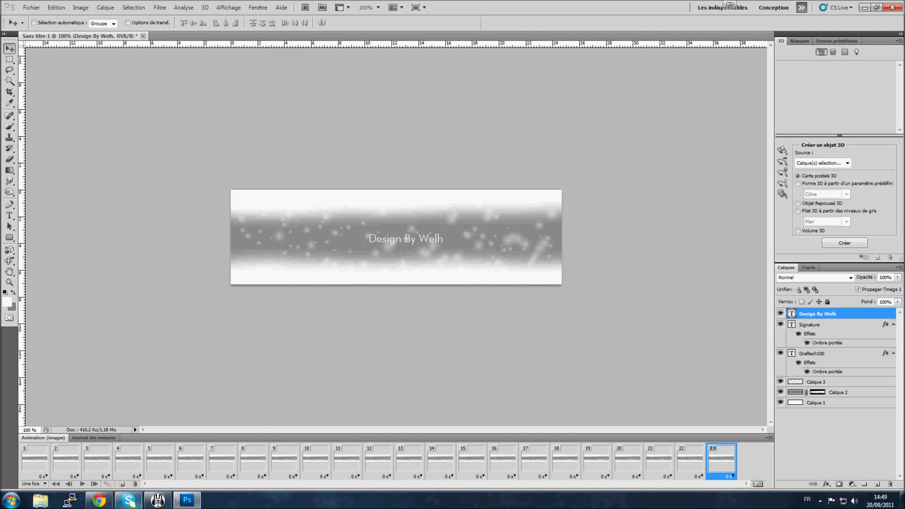
Duplicate frame 23 and enable a Color Overlay effect on the credit text layer in the new frame.
{"action": "left_click", "coordinate": [122, 484]}
{"action": "right_click", "coordinate": [829, 314]}
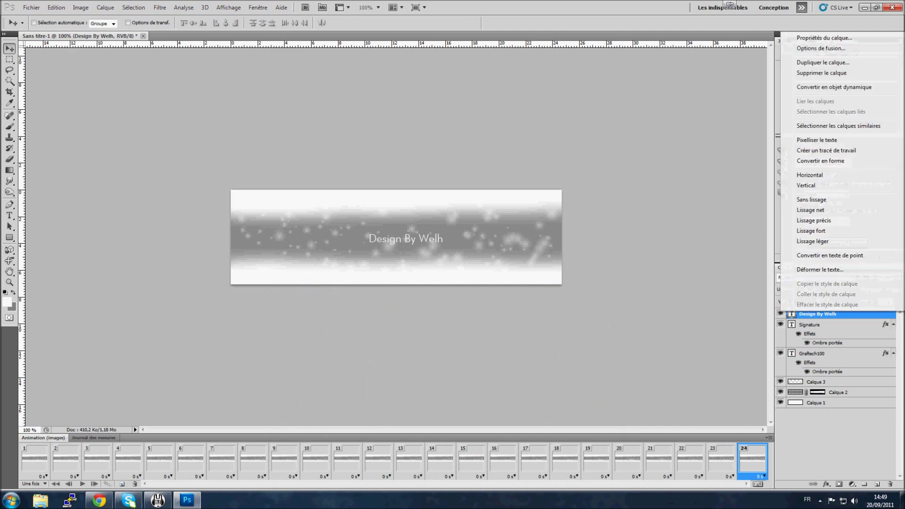
{"action": "left_click", "coordinate": [819, 51]}
{"action": "left_click_drag", "start_coordinate": [292, 288], "coordinate": [575, 102]}
{"action": "left_click", "coordinate": [567, 226]}
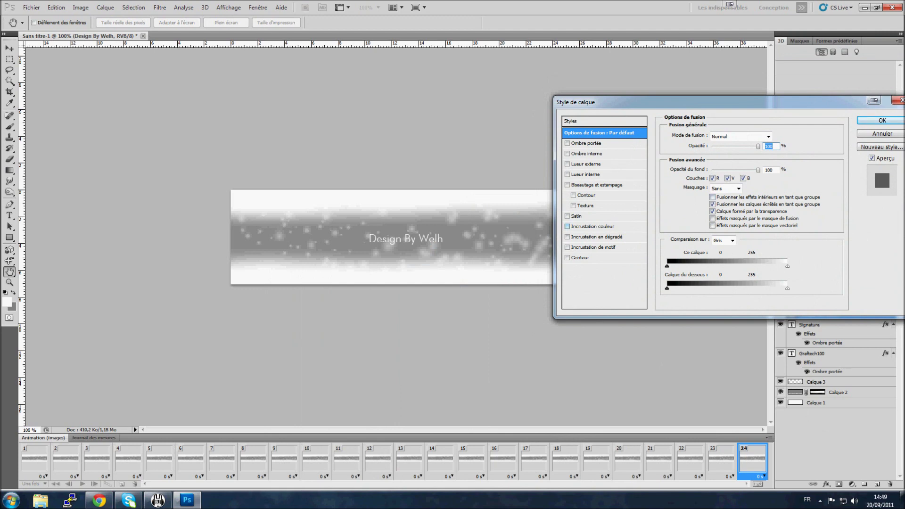
{"action": "left_click", "coordinate": [595, 227]}
{"action": "mouse_move", "coordinate": [753, 146]}
{"action": "left_mouse_down"}
{"action": "mouse_move", "coordinate": [739, 146]}
{"action": "mouse_move", "coordinate": [754, 147]}
{"action": "left_mouse_up"}
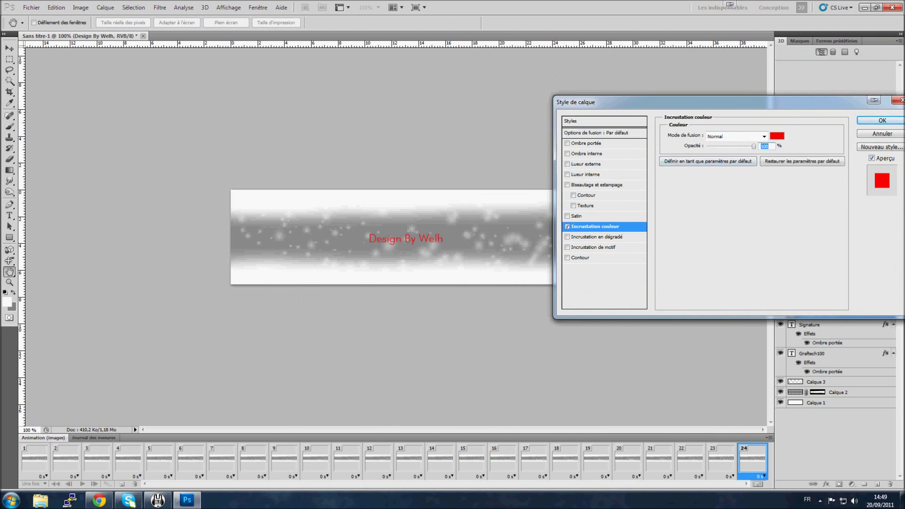
Set the credit text's overlay colour to black (000000) and apply the layer style.
{"action": "left_click", "coordinate": [776, 136]}
{"action": "left_click", "coordinate": [475, 440]}
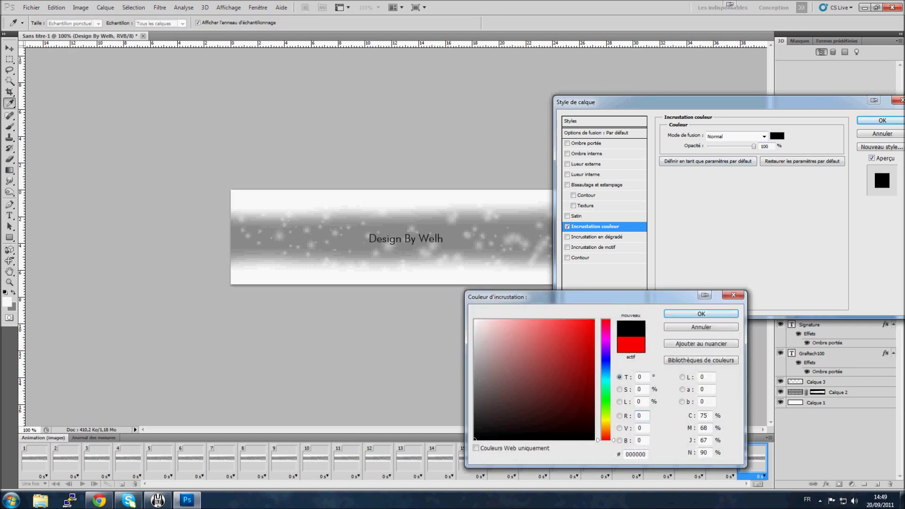
{"action": "left_click", "coordinate": [700, 314]}
{"action": "left_click_drag", "start_coordinate": [697, 101], "coordinate": [419, 204]}
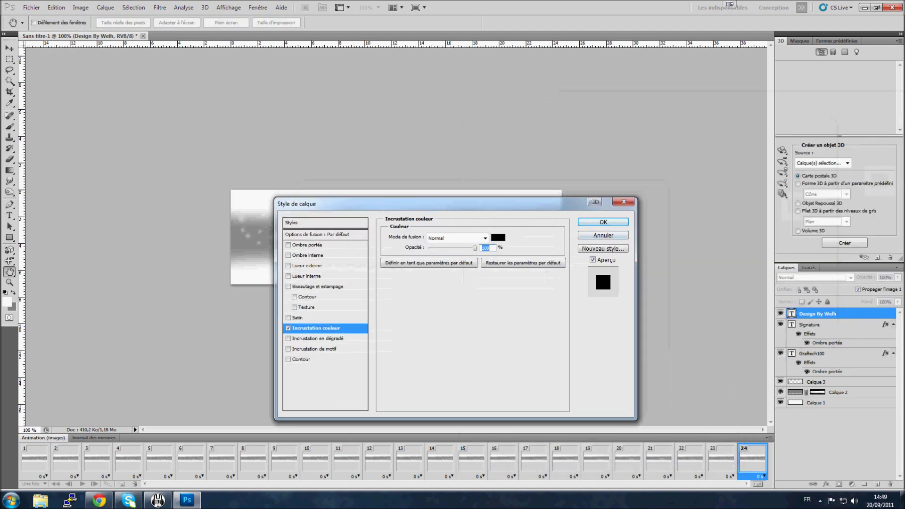
{"action": "key", "text": "Return"}
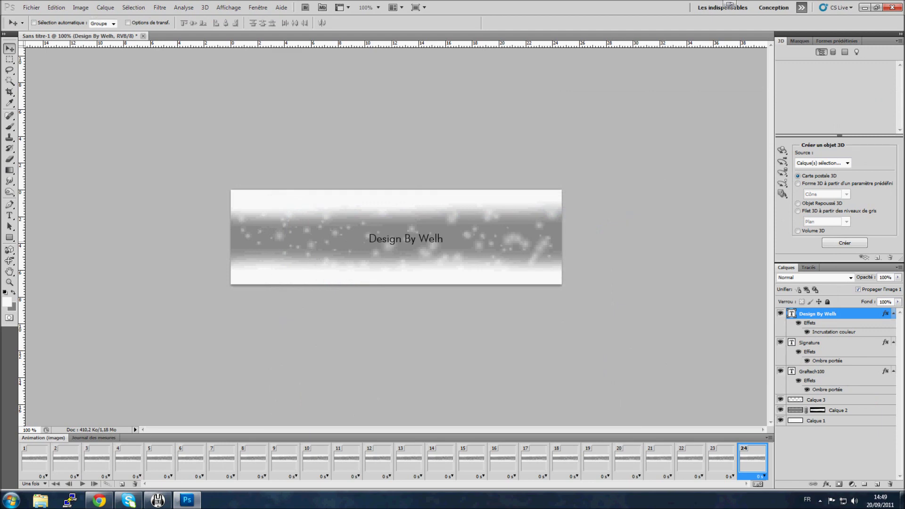
Compare frames 23 and 24, and tween frame 24 with the previous one by adding 5 frames so the credit blends from white to black.
{"action": "left_click", "coordinate": [721, 459]}
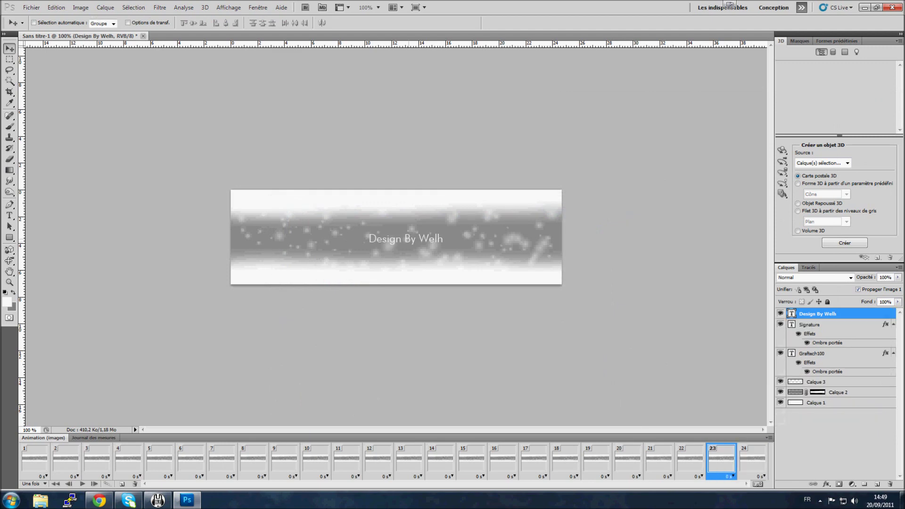
{"action": "left_click", "coordinate": [752, 459]}
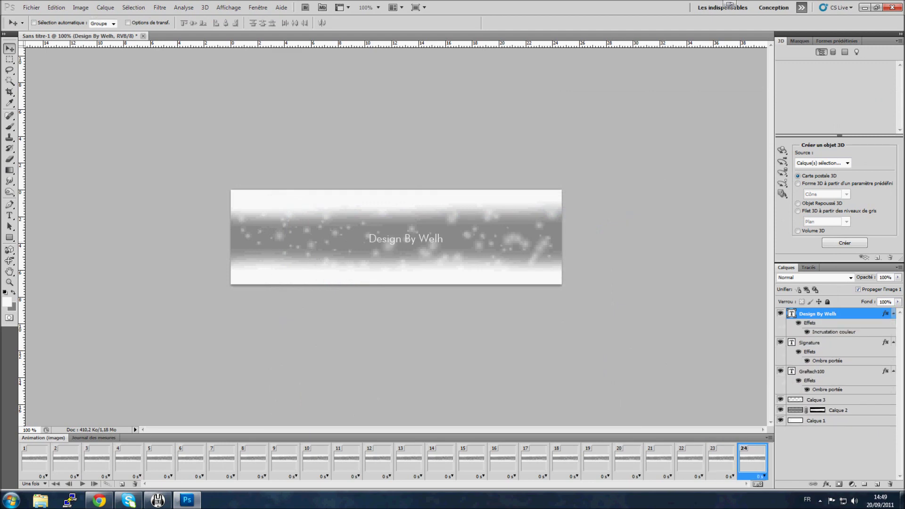
{"action": "left_click", "coordinate": [721, 459]}
{"action": "left_click", "coordinate": [752, 459]}
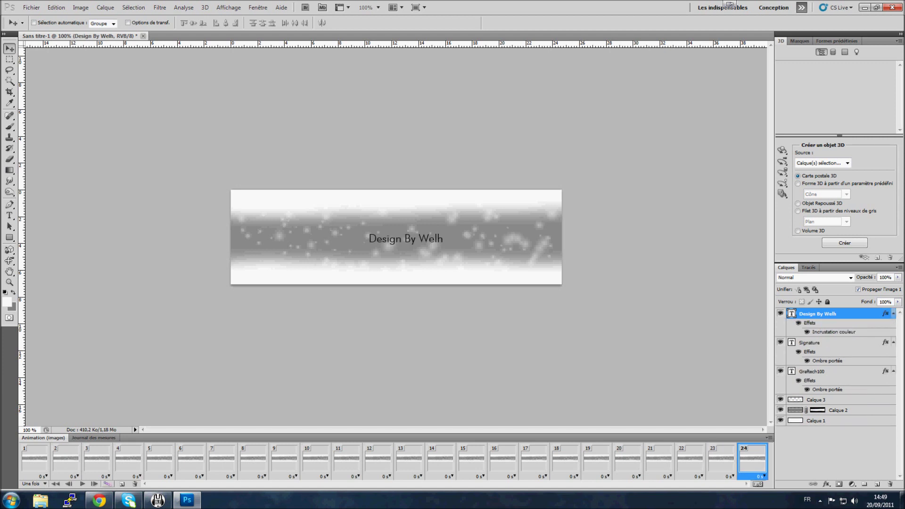
{"action": "left_click", "coordinate": [107, 483]}
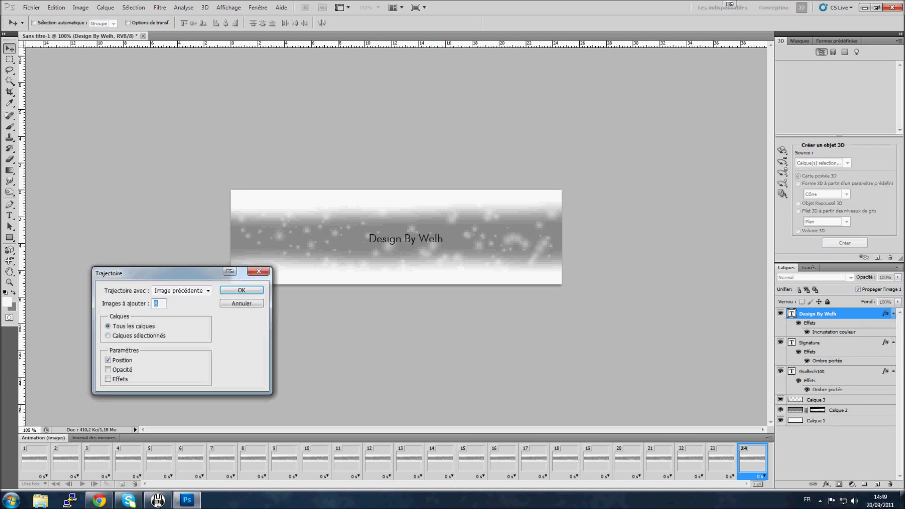
{"action": "left_click", "coordinate": [107, 369]}
{"action": "double_click", "coordinate": [156, 304]}
{"action": "type", "text": "5"}
{"action": "key", "text": "Return"}
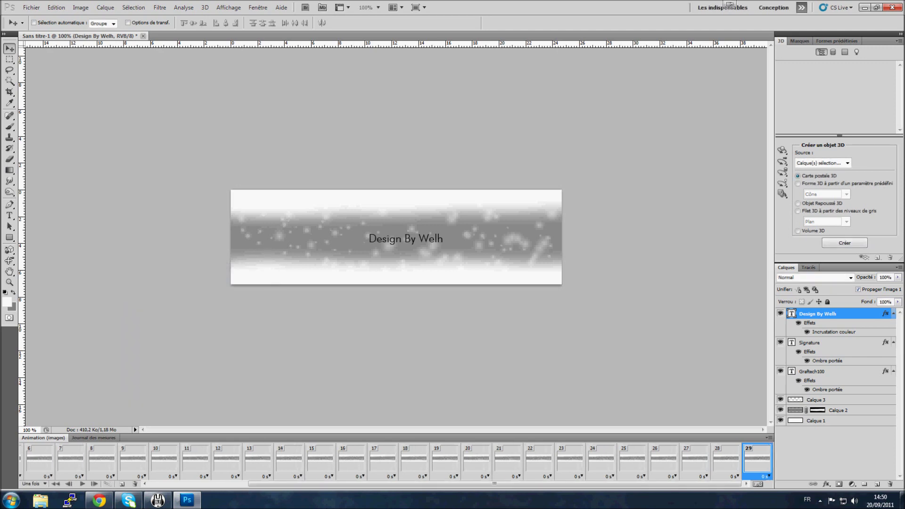
Step through frames 21 to 29 to examine the credit text's slide and gradual colour change.
{"action": "left_click", "coordinate": [725, 459]}
{"action": "left_click", "coordinate": [695, 459]}
{"action": "left_click", "coordinate": [664, 459]}
{"action": "left_click", "coordinate": [631, 459]}
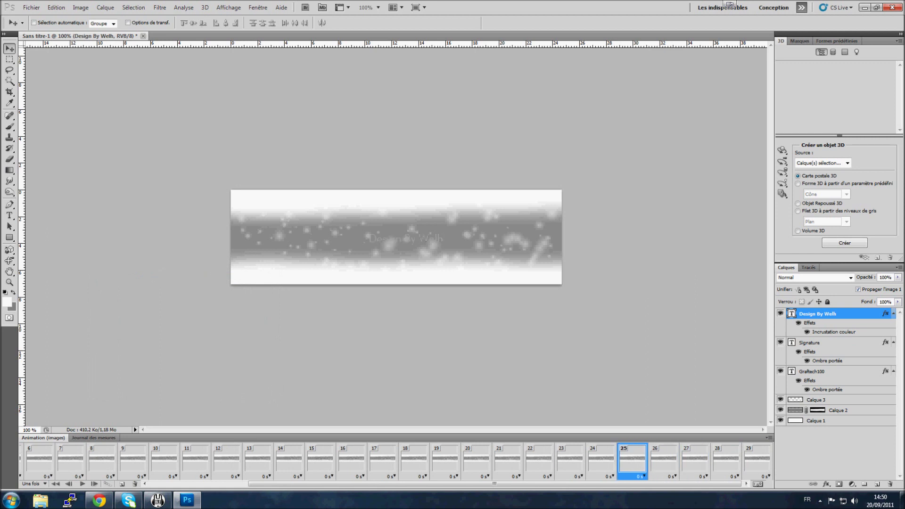
{"action": "left_click", "coordinate": [601, 459]}
{"action": "left_click", "coordinate": [569, 459]}
{"action": "left_click", "coordinate": [539, 459]}
{"action": "left_click", "coordinate": [508, 459]}
{"action": "left_click", "coordinate": [539, 460]}
{"action": "left_click", "coordinate": [570, 459]}
{"action": "left_click", "coordinate": [600, 459]}
{"action": "left_click", "coordinate": [632, 460]}
{"action": "left_click", "coordinate": [694, 459]}
{"action": "left_click", "coordinate": [664, 459]}
{"action": "left_click", "coordinate": [694, 459]}
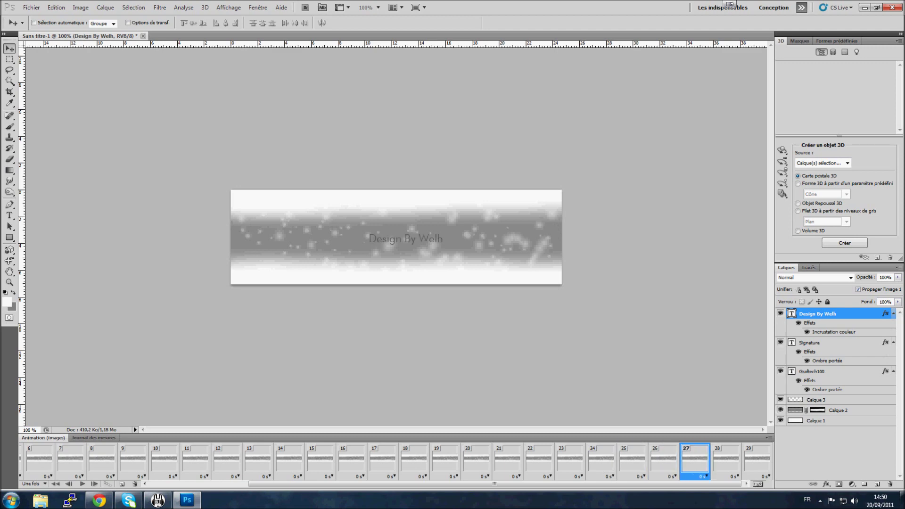
{"action": "left_click", "coordinate": [725, 459]}
{"action": "left_click", "coordinate": [757, 459]}
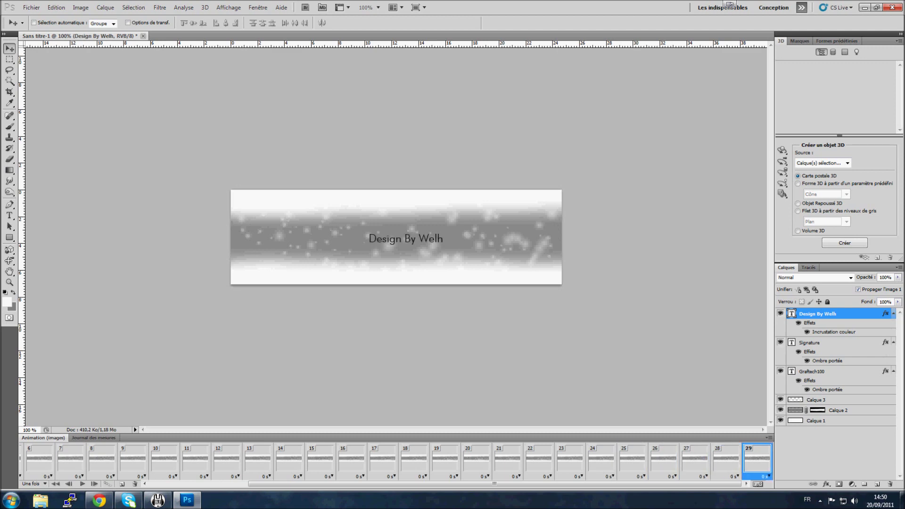
Review the blending options and available effects of the credit text layer and close them without changes.
{"action": "right_click", "coordinate": [827, 311]}
{"action": "left_click", "coordinate": [820, 46]}
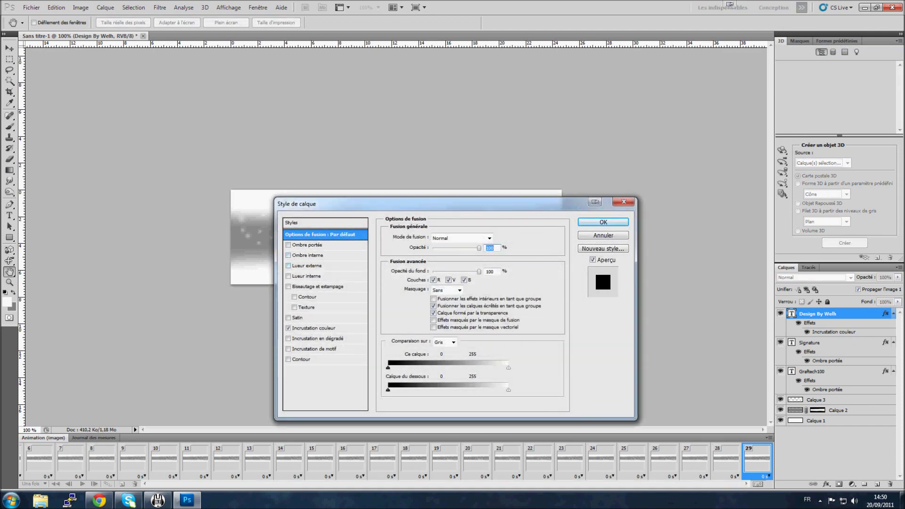
{"action": "left_click_drag", "start_coordinate": [353, 204], "coordinate": [262, 275]}
{"action": "left_click", "coordinate": [527, 273]}
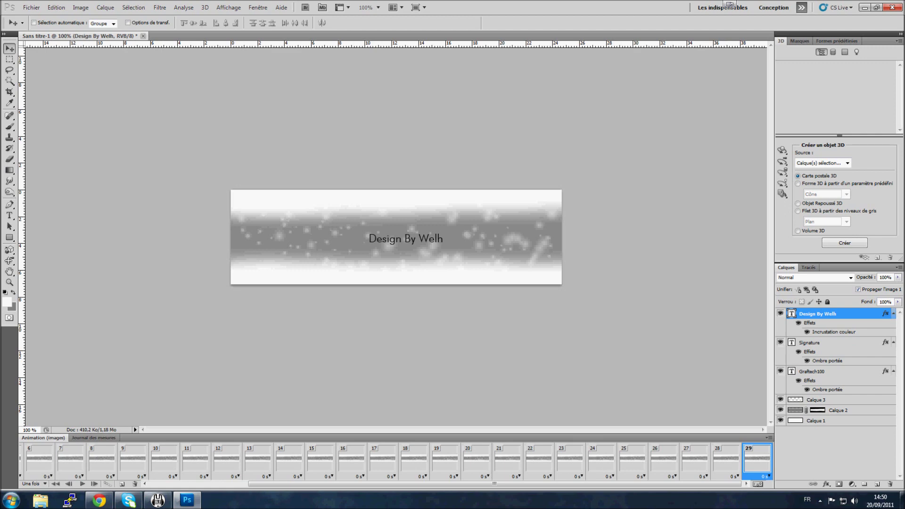
{"action": "left_click", "coordinate": [864, 8]}
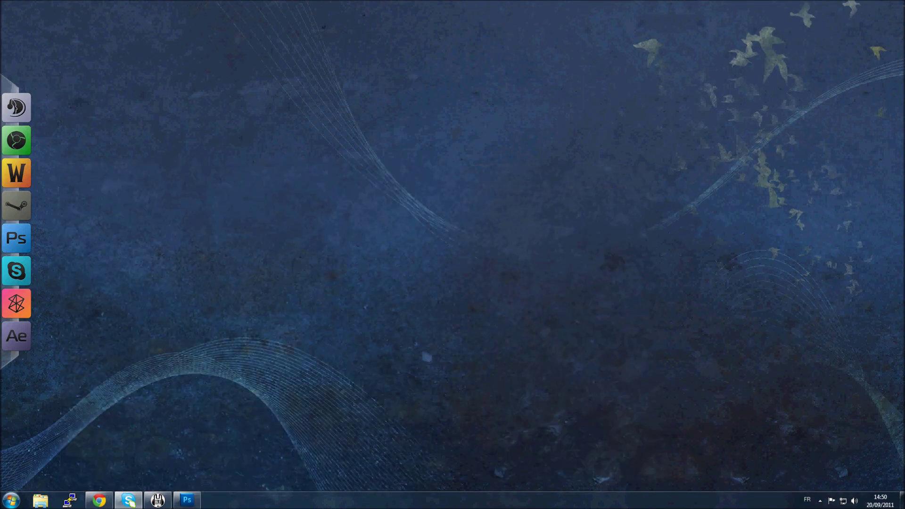
{"action": "left_click", "coordinate": [820, 500]}
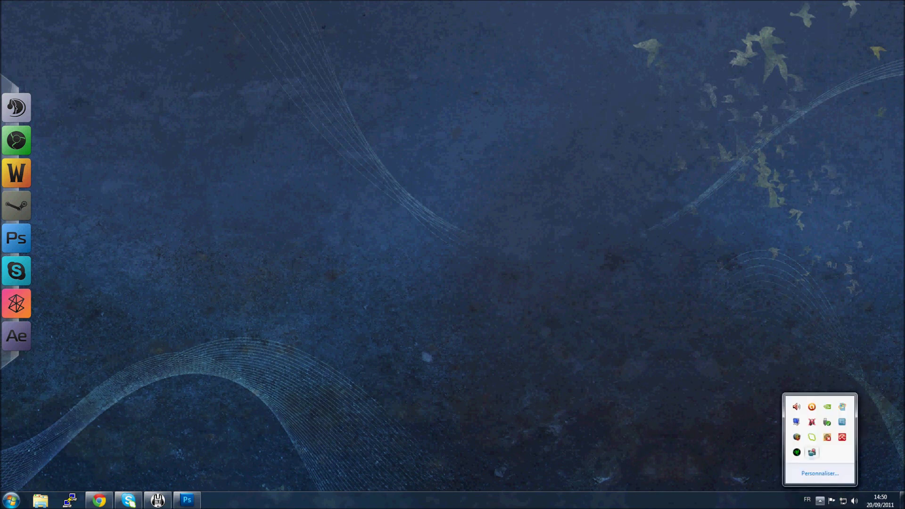
{"action": "left_click", "coordinate": [811, 453]}
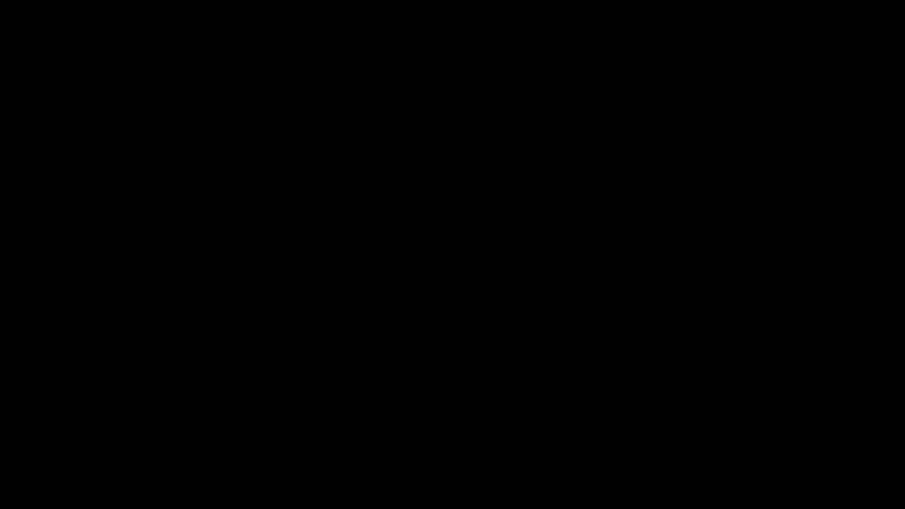